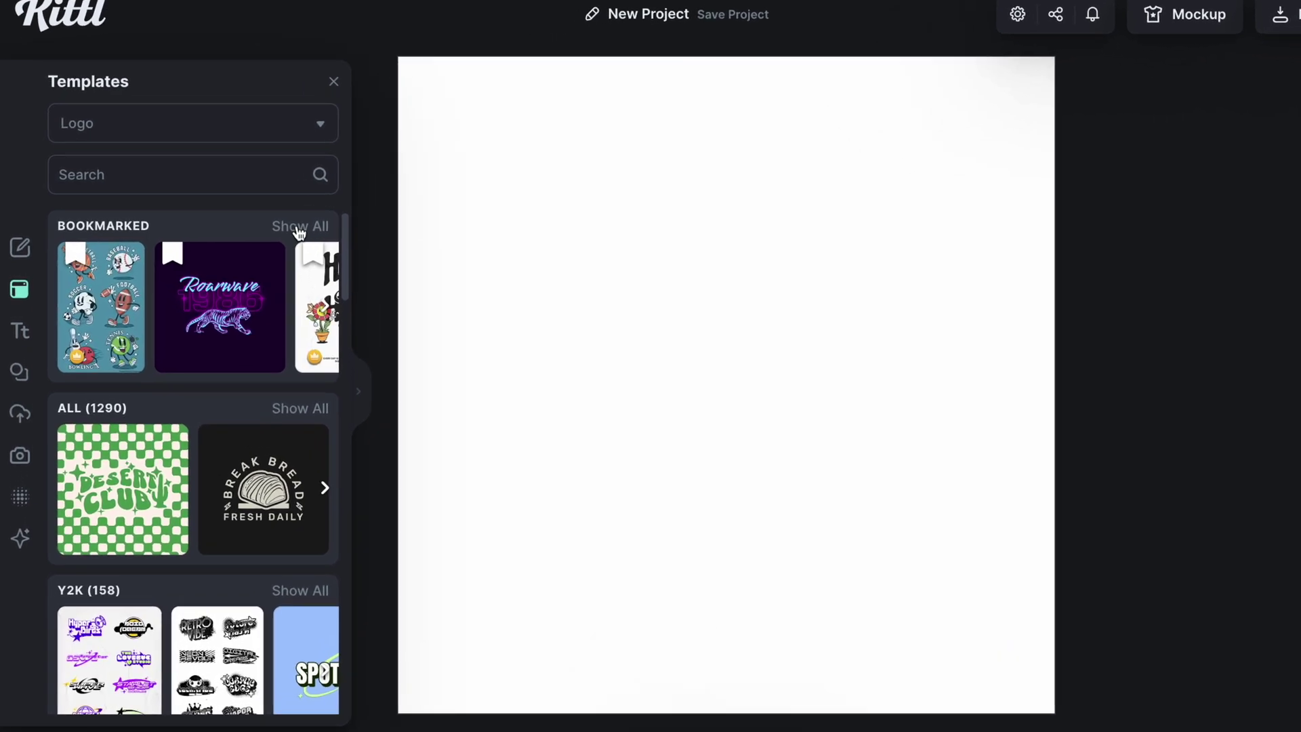
Step: Open the Templates gallery and scroll down through the community designs
left_click(300, 227)
scroll(217, 366, "down", 1)
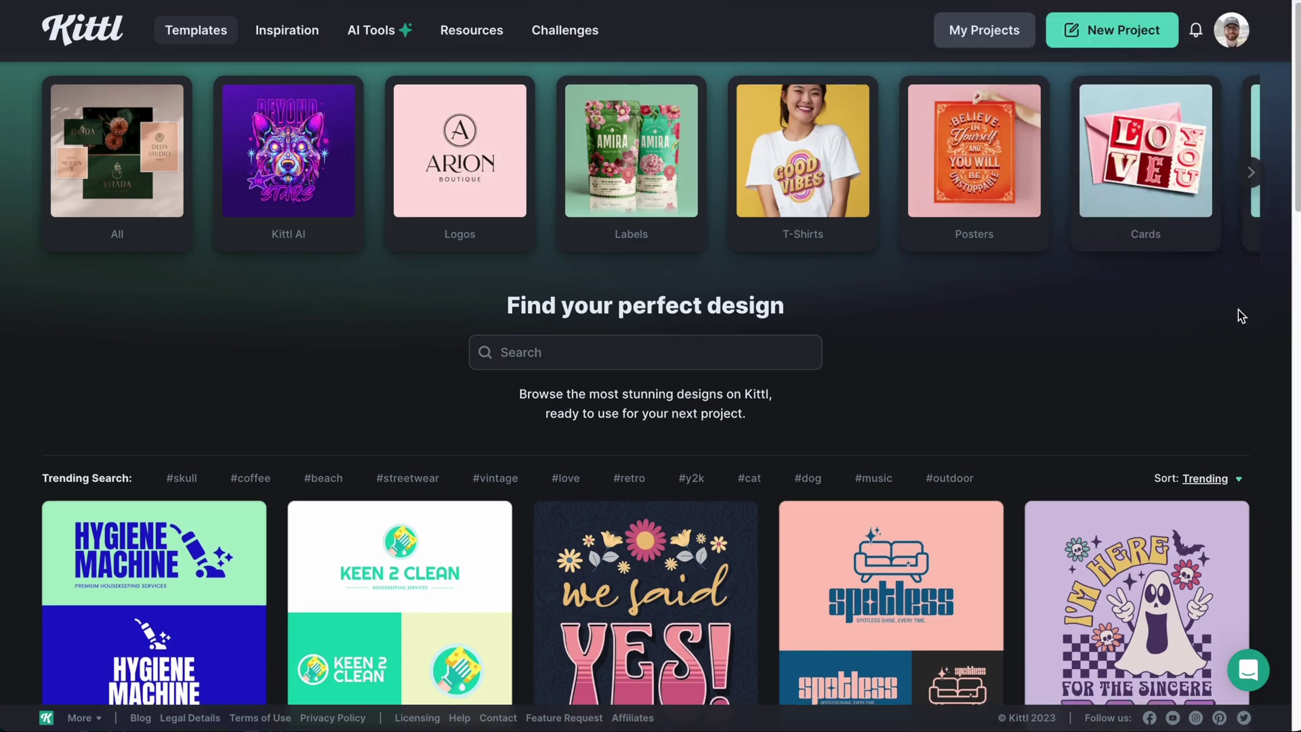
scroll(1238, 310, "down", 6)
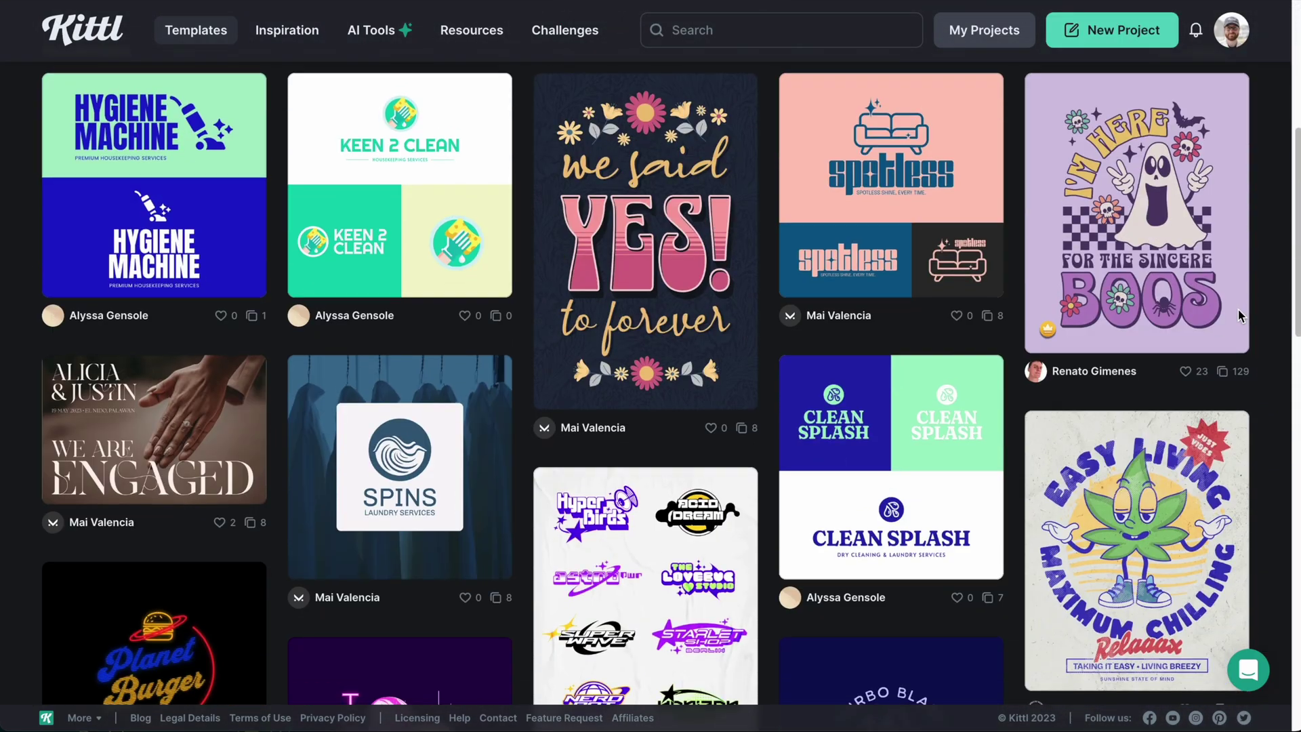
scroll(1238, 316, "down", 8)
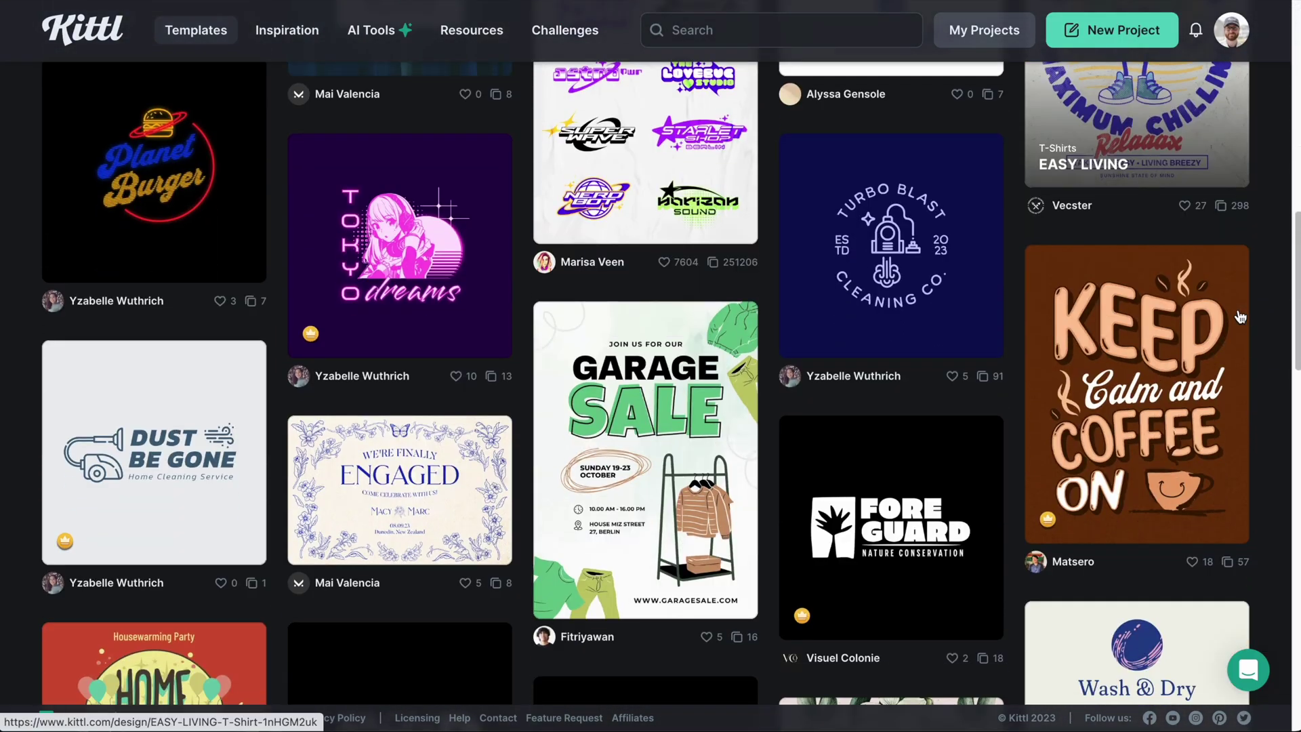
scroll(1240, 316, "down", 6)
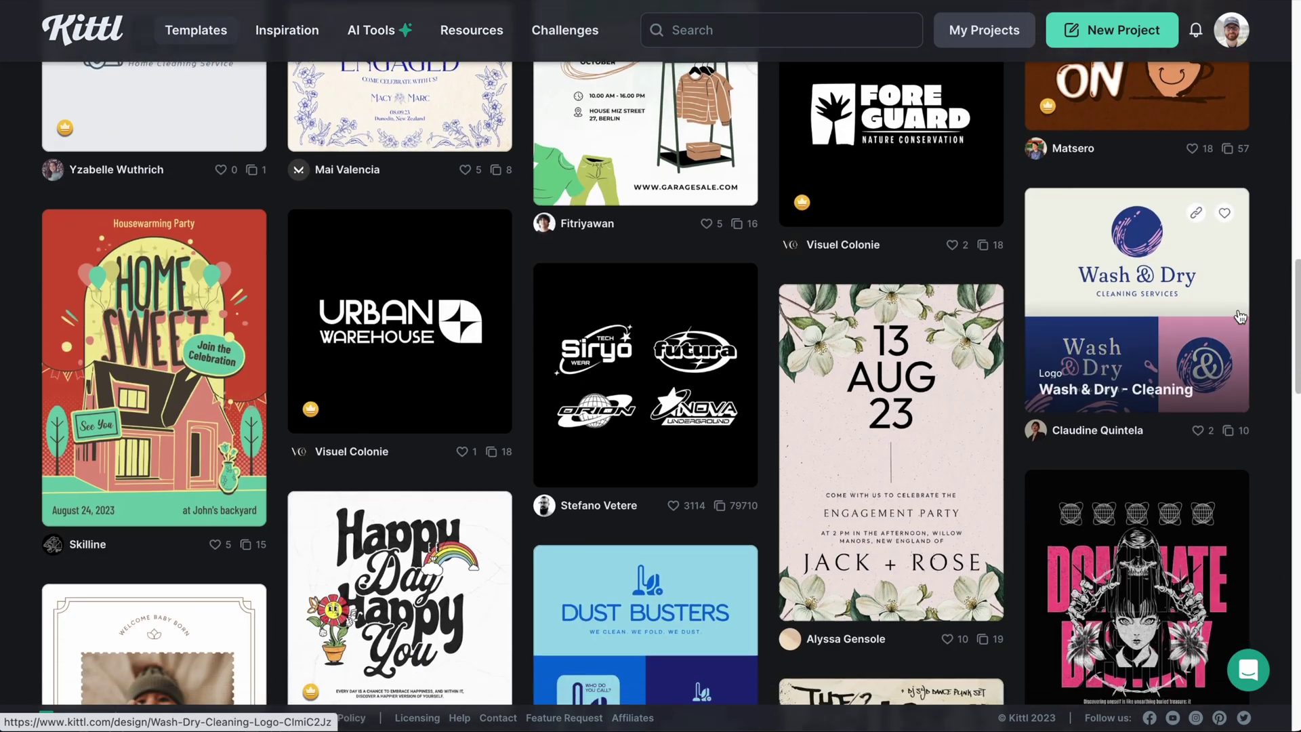
scroll(1239, 316, "down", 2)
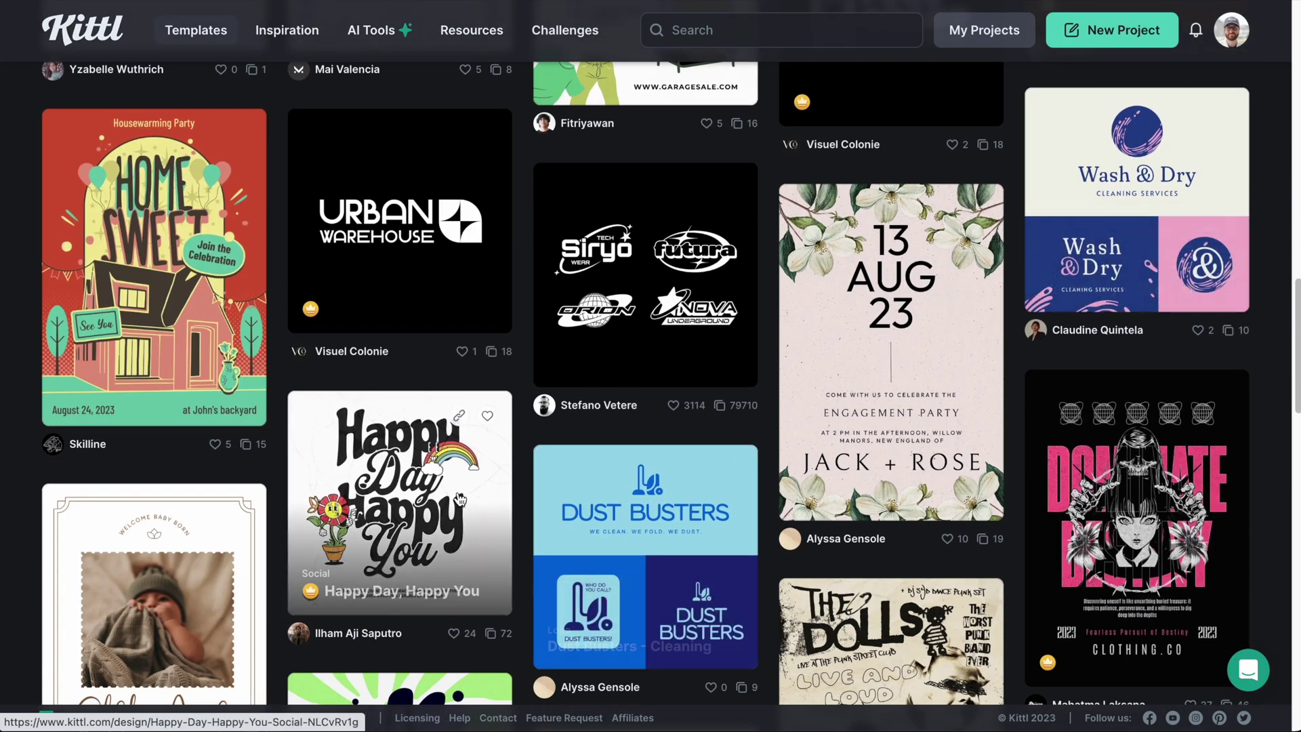
Step: Bookmark the Happy Day, Happy You template
left_click(437, 496)
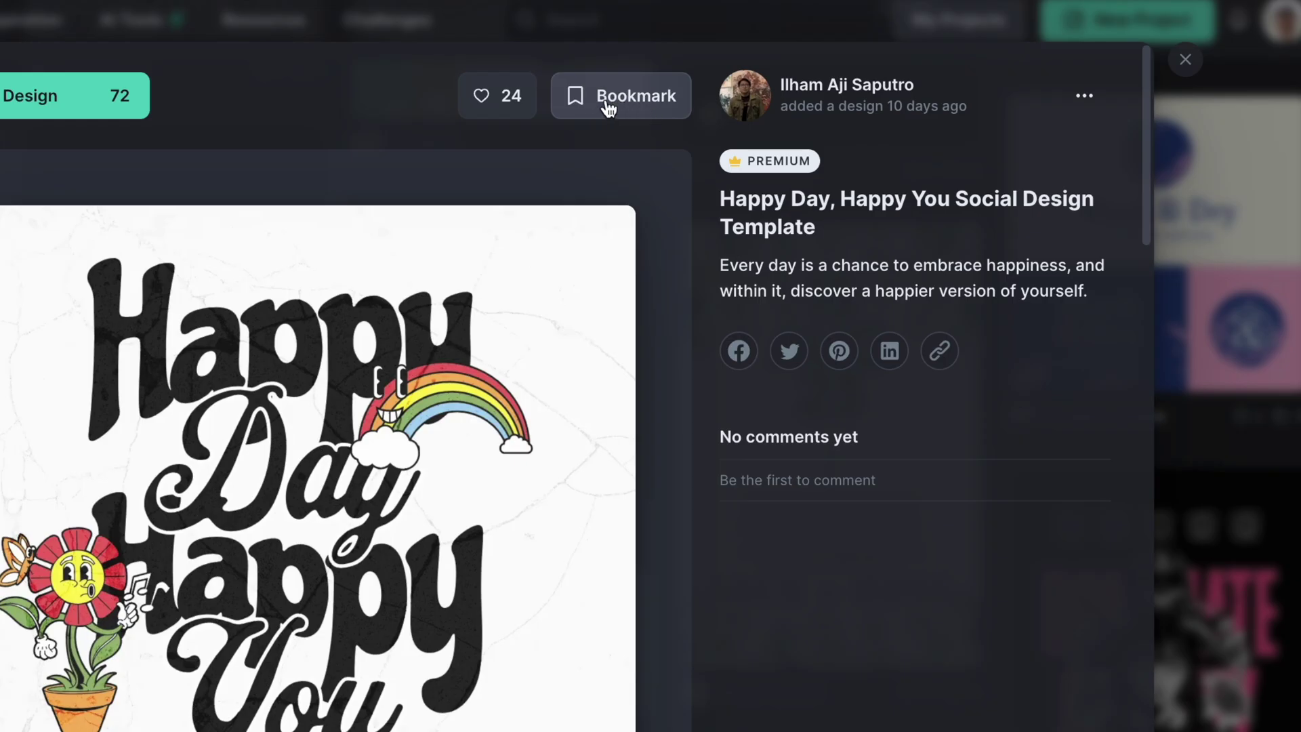
left_click(608, 109)
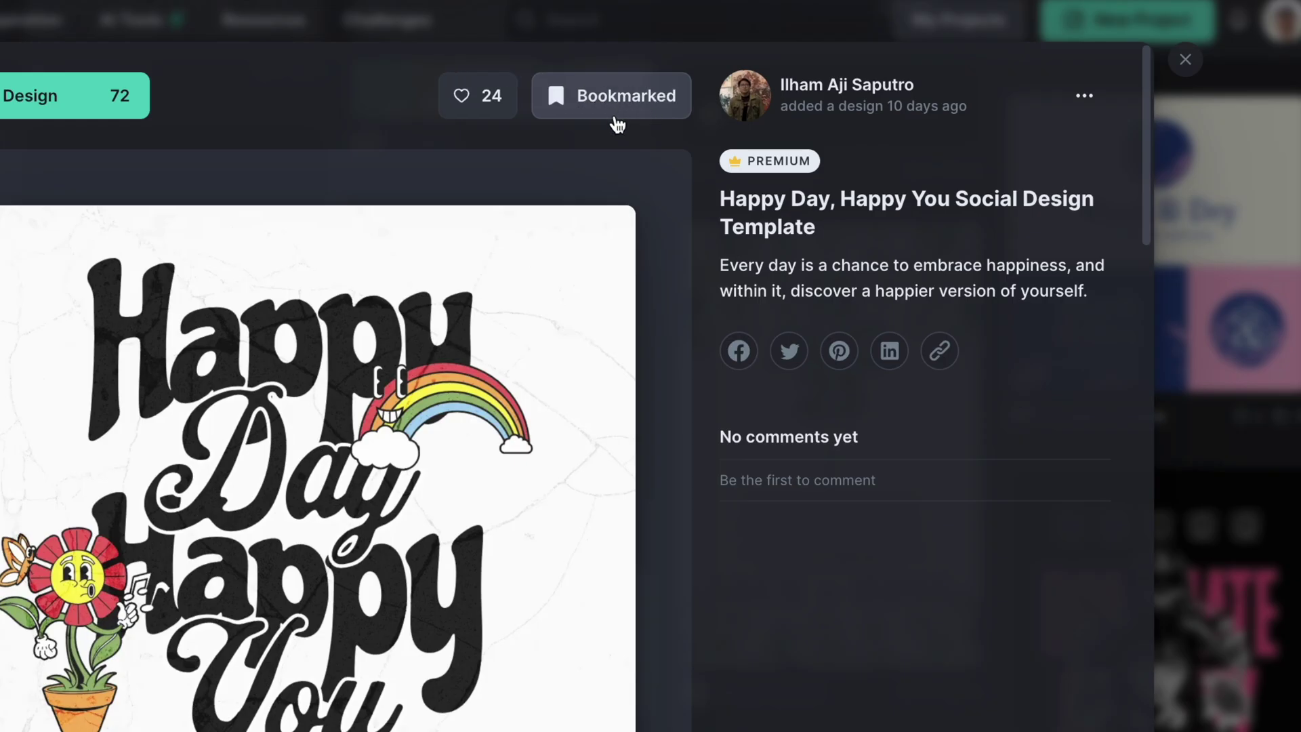
left_click(1187, 64)
Step: Bookmark and like the Roarwave 1986 template
scroll(881, 343, "down", 10)
left_click(262, 218)
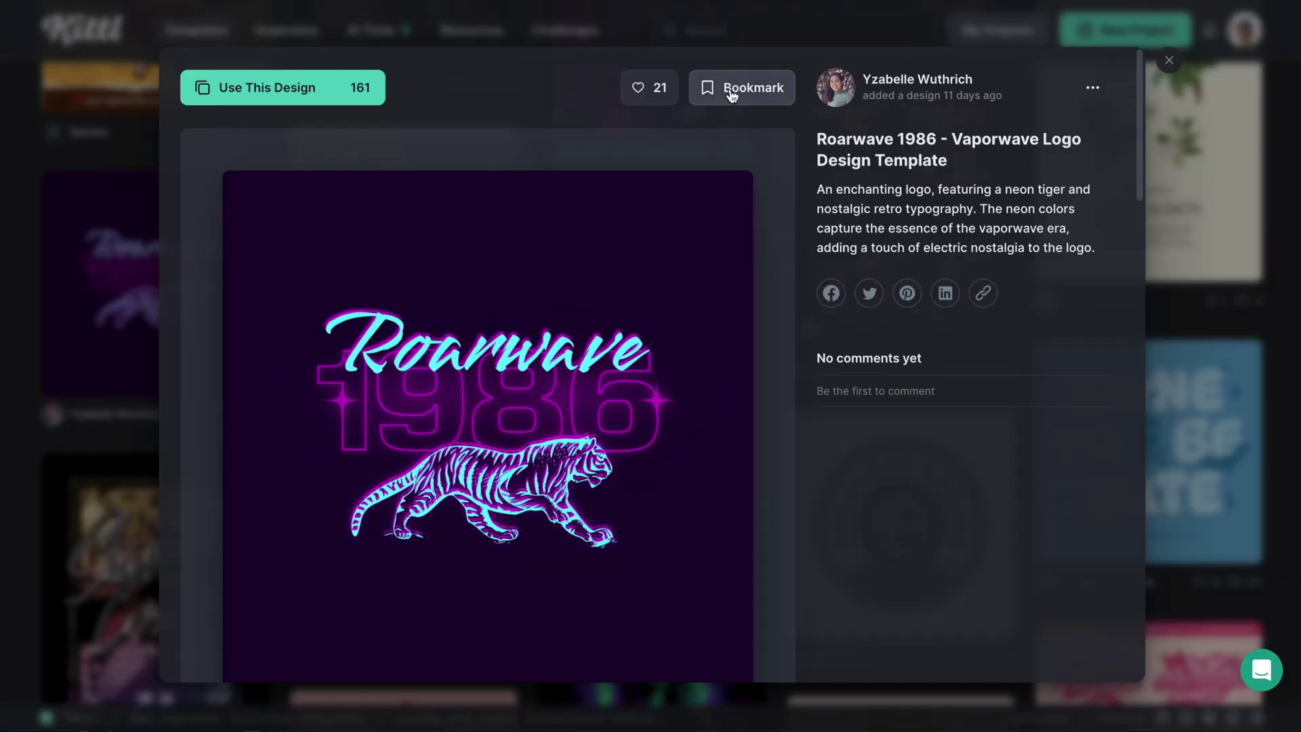
left_click(732, 95)
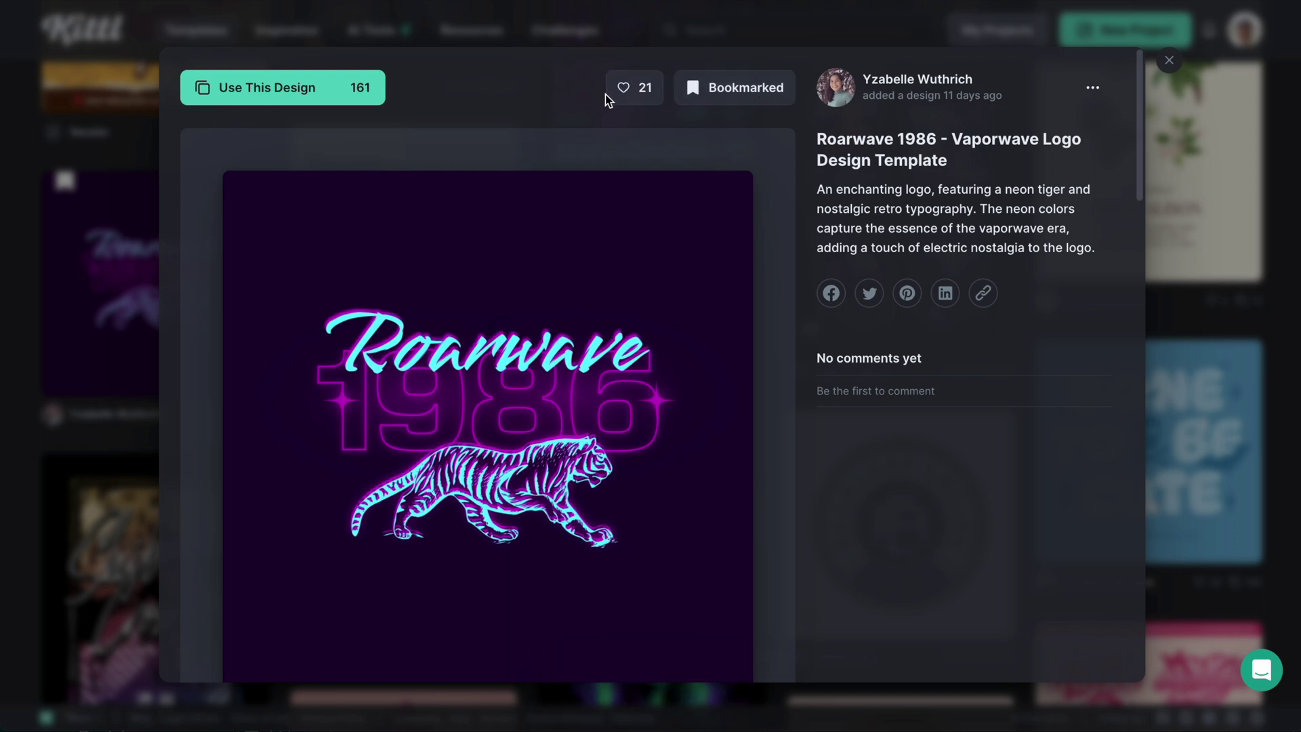
left_click(623, 89)
Step: Post the comment 'Very retro, very cool!' on Roarwave 1986 and return to the gallery
scroll(920, 434, "down", 3)
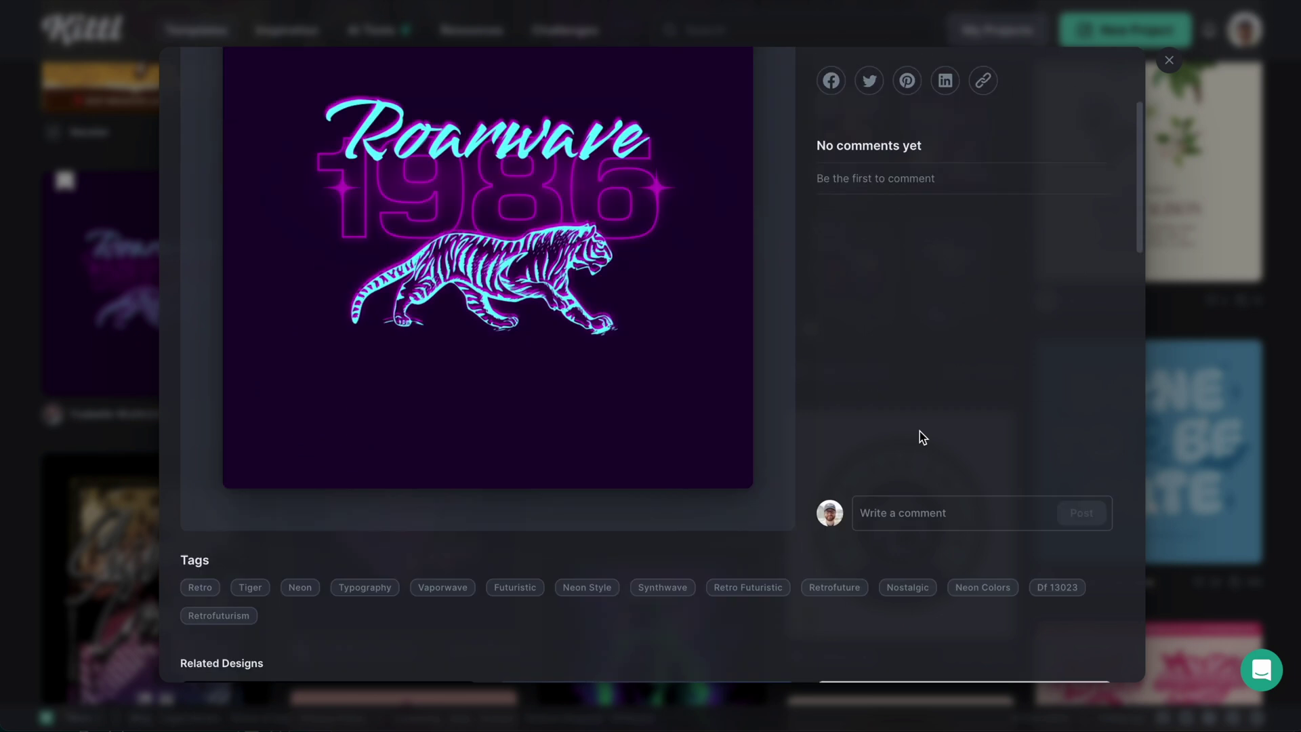
left_click(937, 505)
type("Very retro, very cool!")
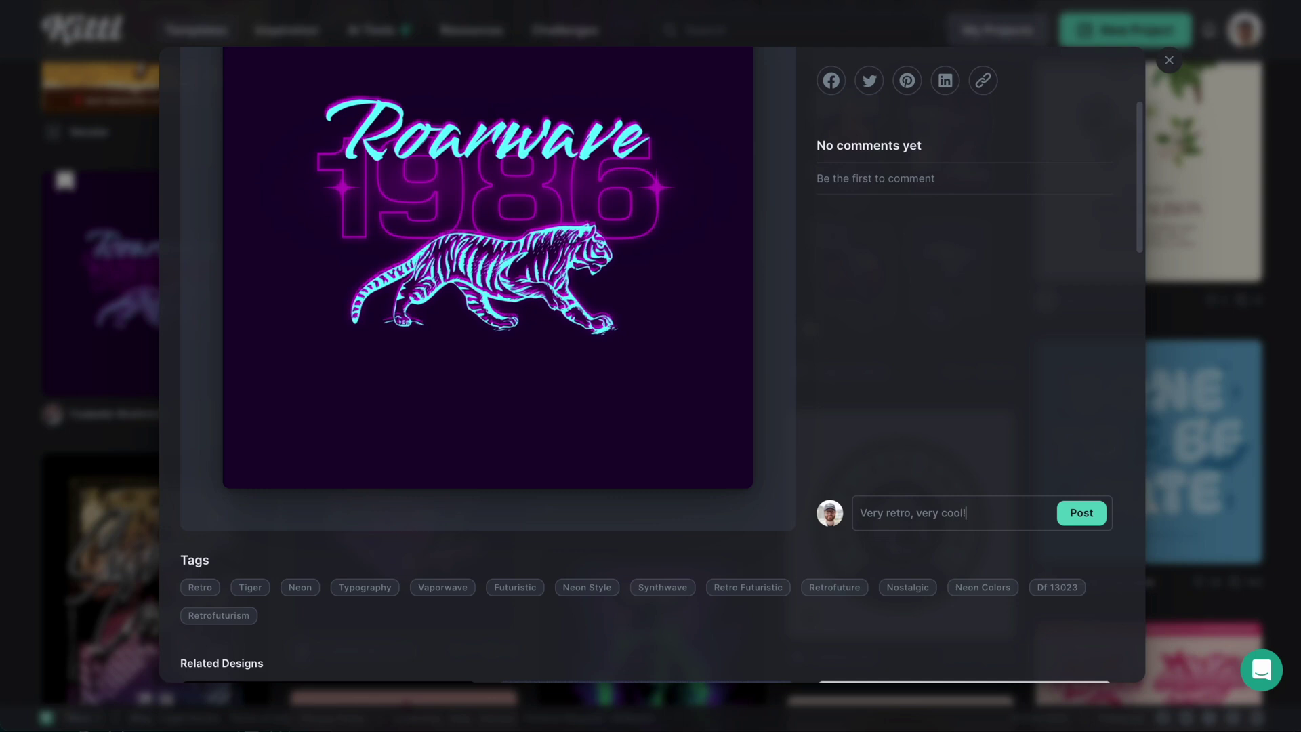
left_click(1067, 509)
scroll(1011, 444, "up", 1)
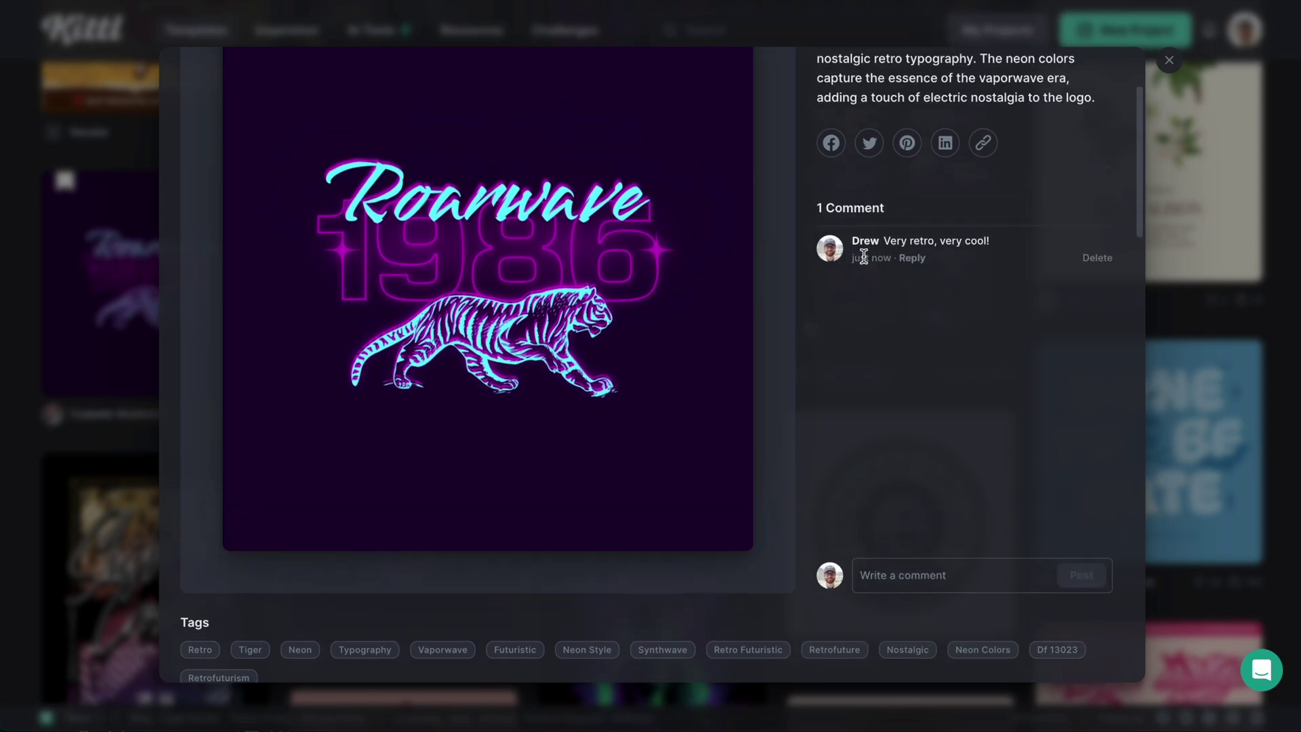
scroll(918, 298, "up", 3)
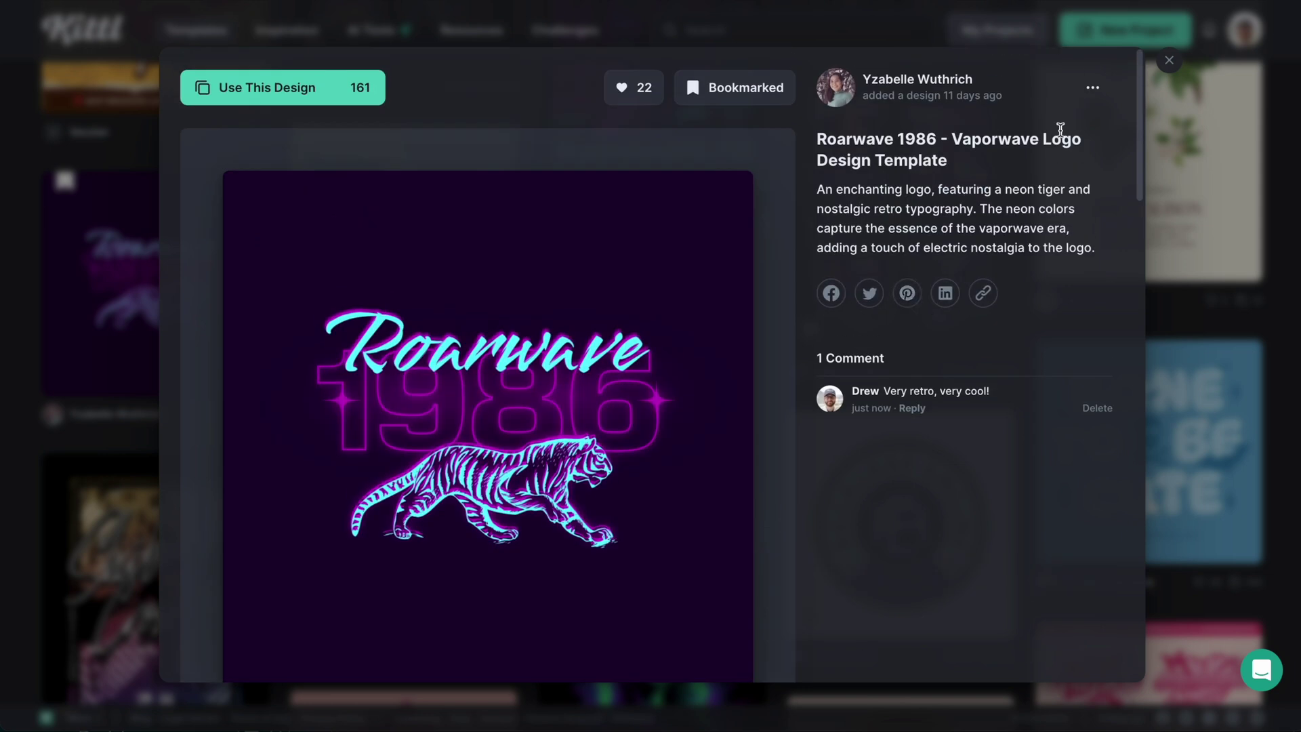
left_click(1169, 60)
Step: Create a new project with the Standard 1200 × 1200 px artboard
scroll(749, 318, "down", 15)
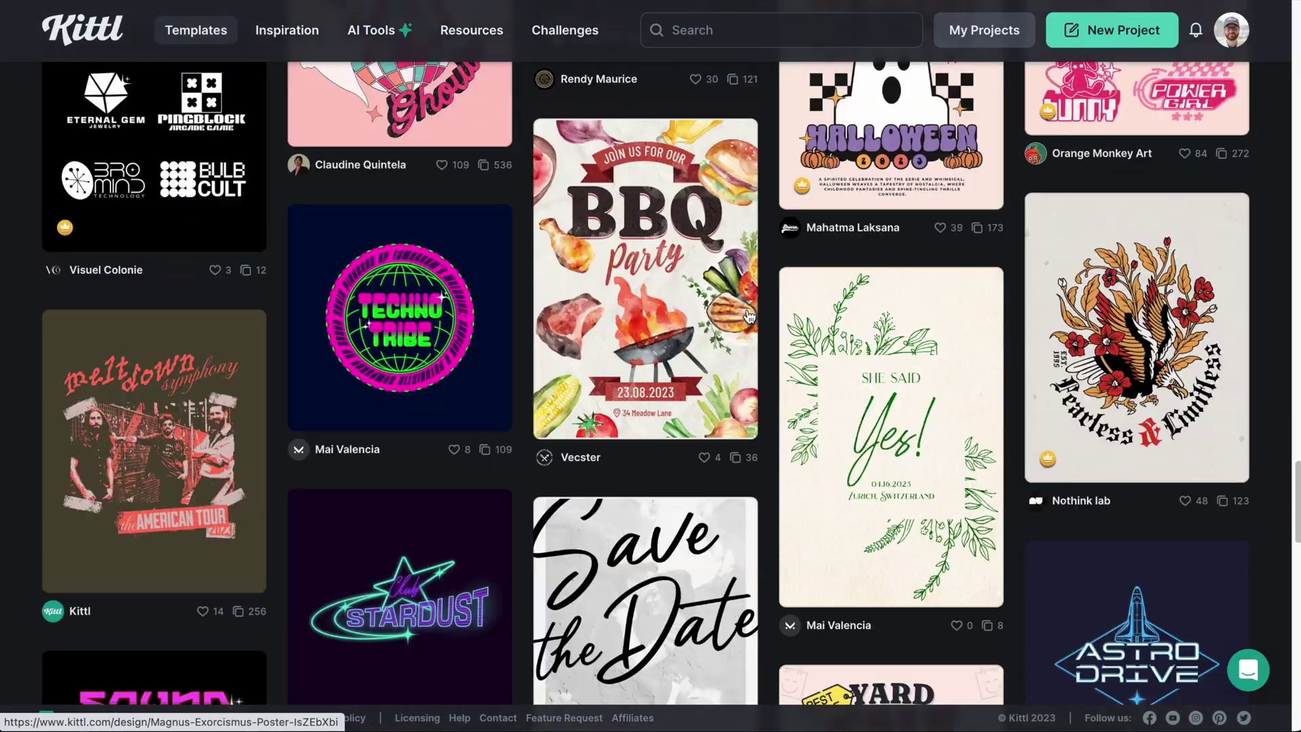
scroll(749, 298, "down", 5)
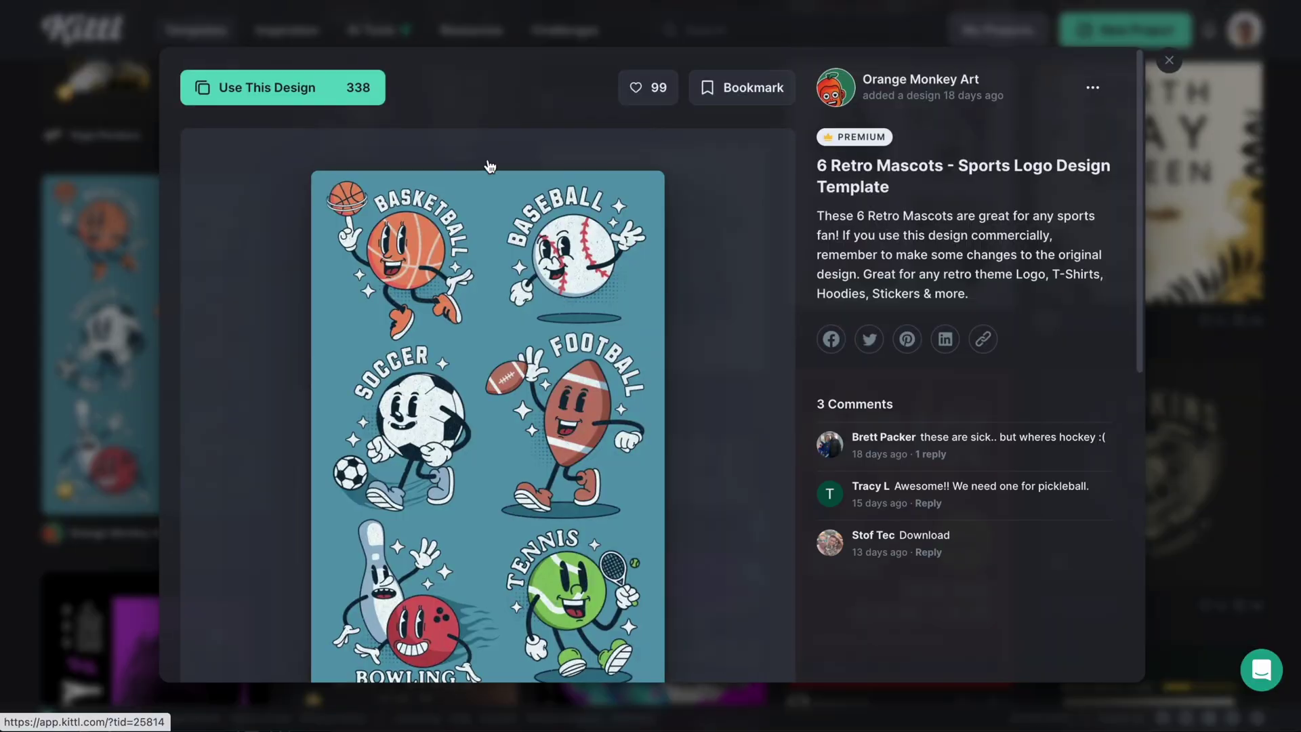
scroll(896, 182, "down", 1)
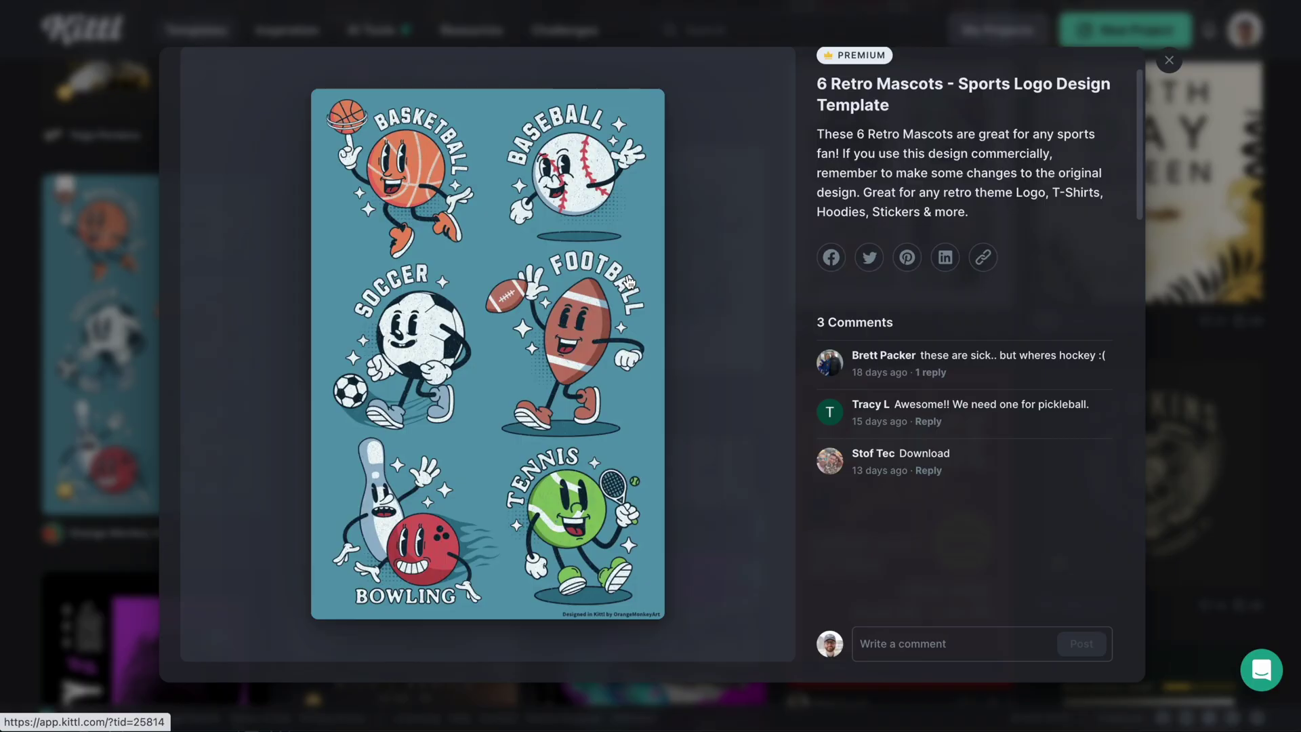
scroll(896, 181, "up", 1)
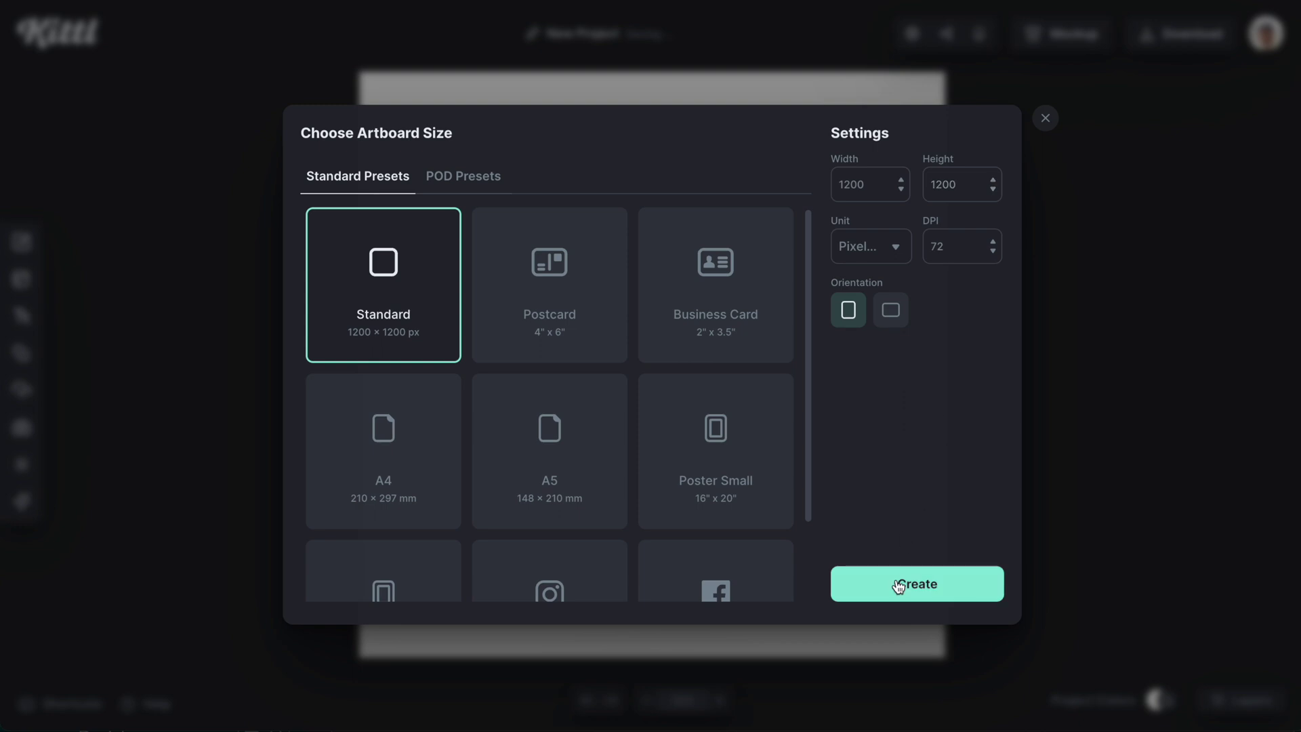
left_click(901, 584)
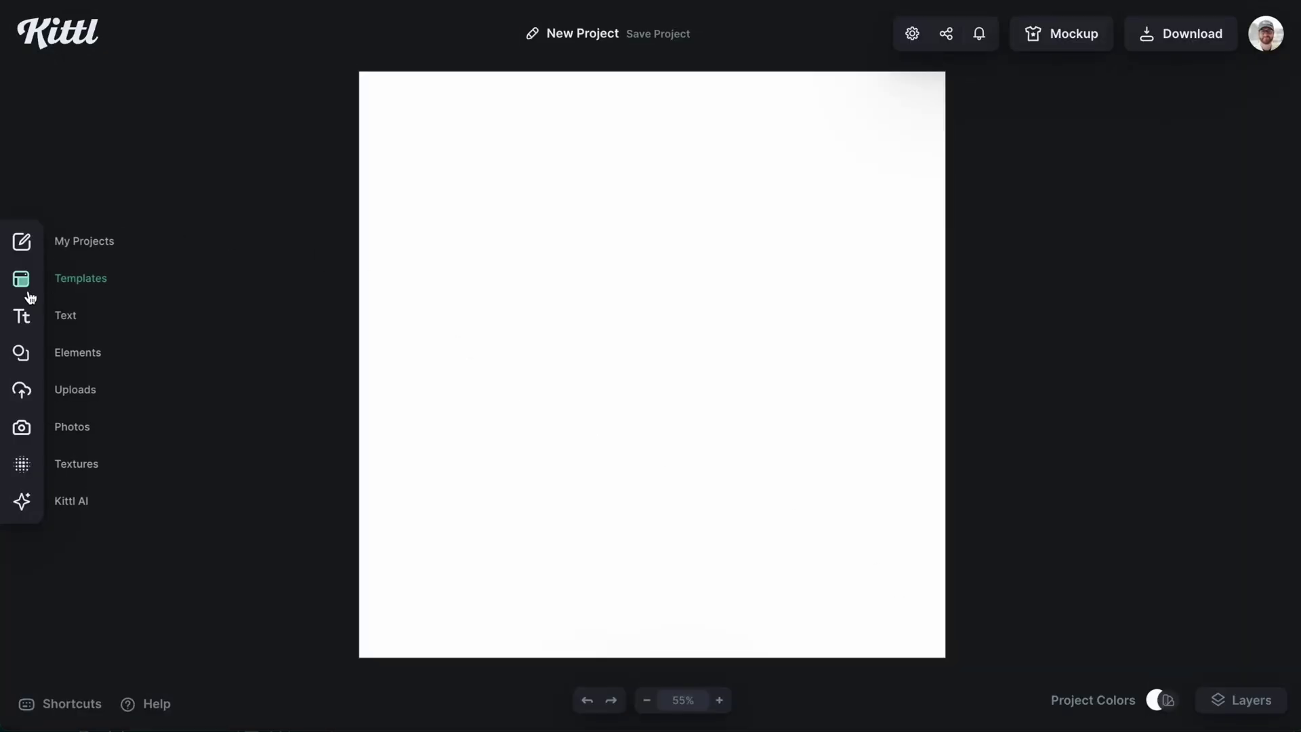
Step: View the bookmarked templates in the editor's Templates panel, then return to the overview
left_click(29, 289)
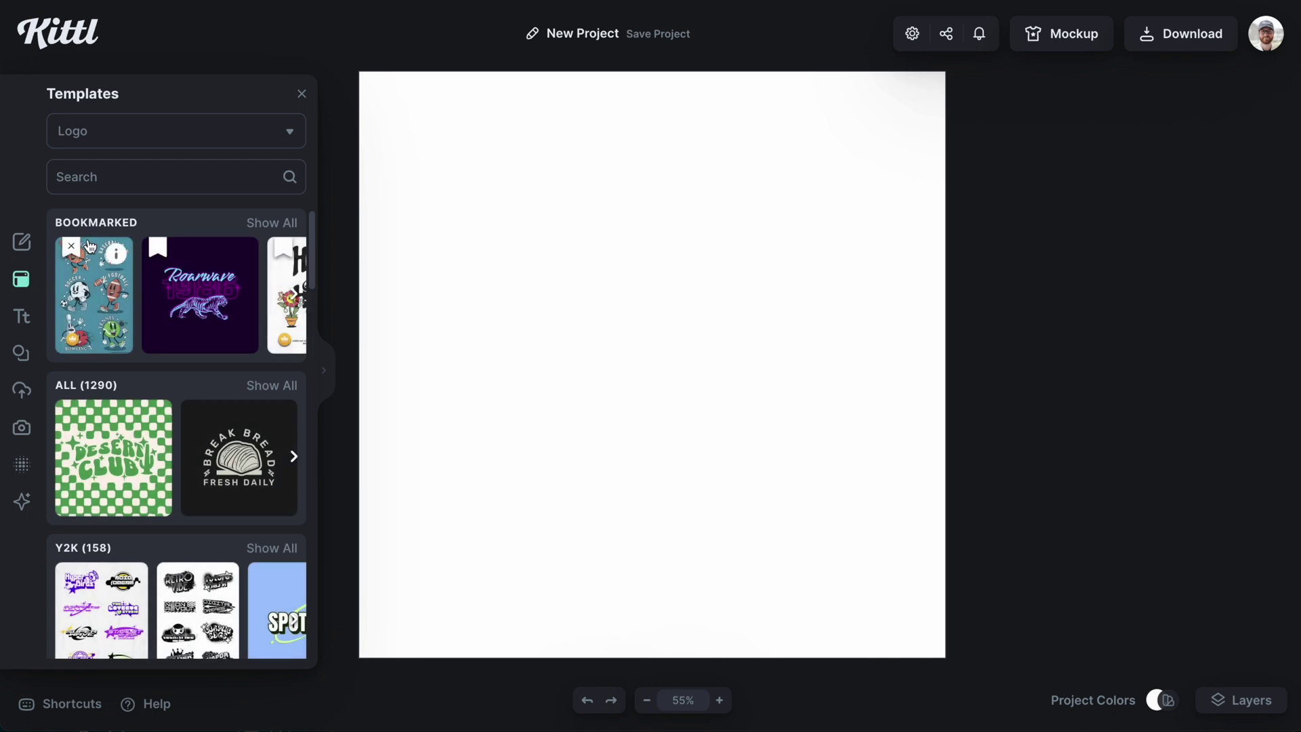
left_click(270, 224)
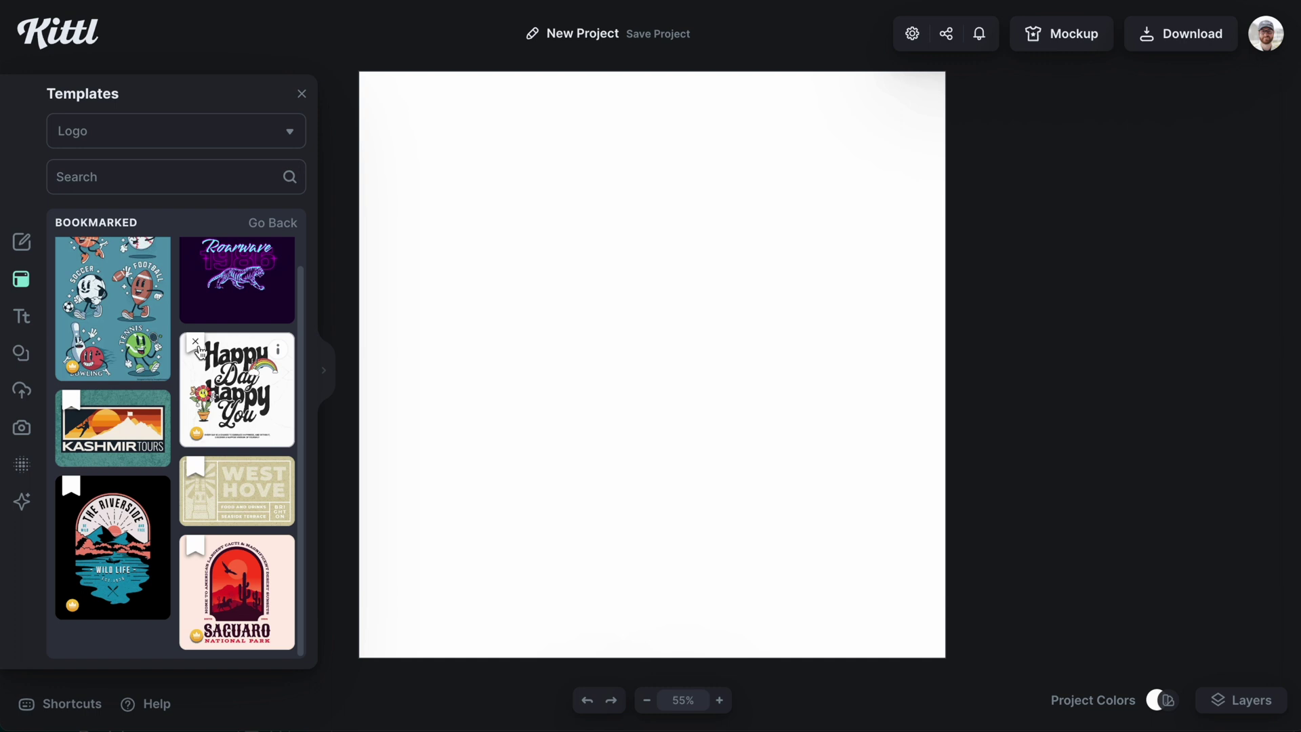
scroll(199, 352, "up", 1)
left_click(270, 224)
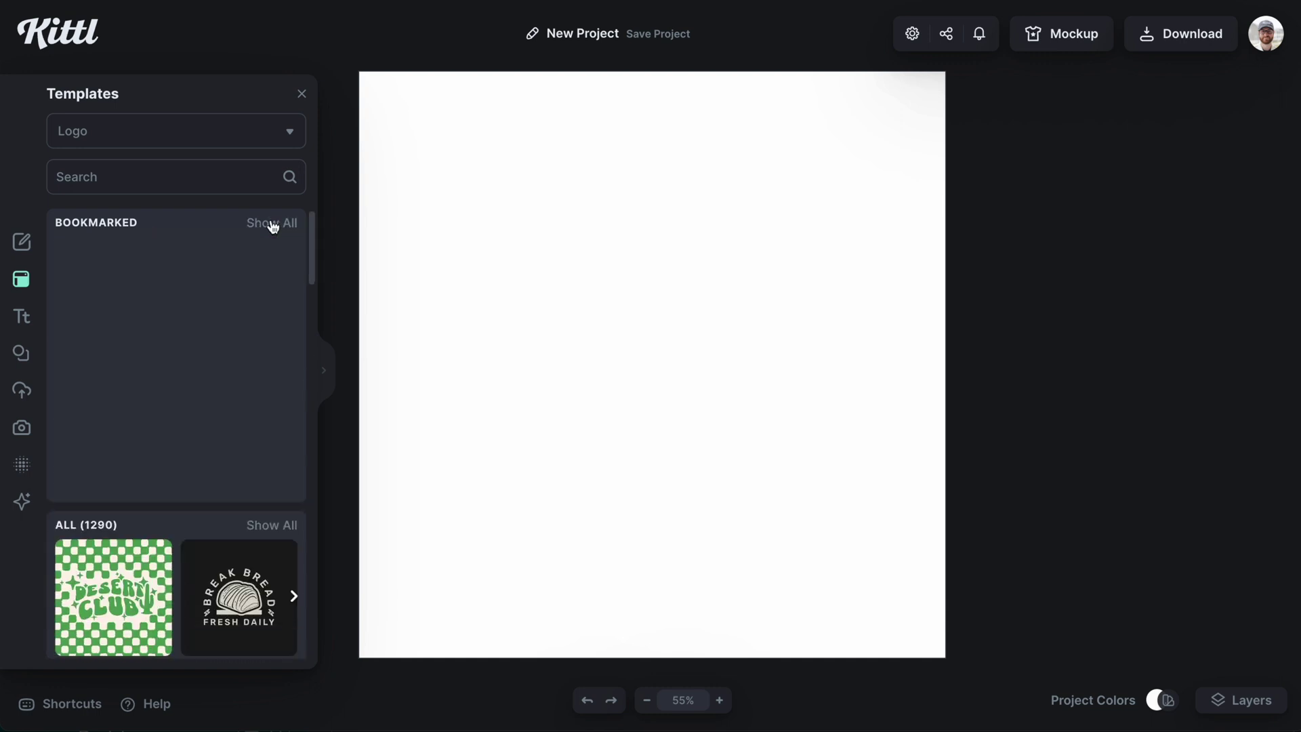
Step: Inspect the Minimal Typography Logo details, then browse to the Y2K, Logo Collection and Vintage groups
scroll(214, 308, "down", 1)
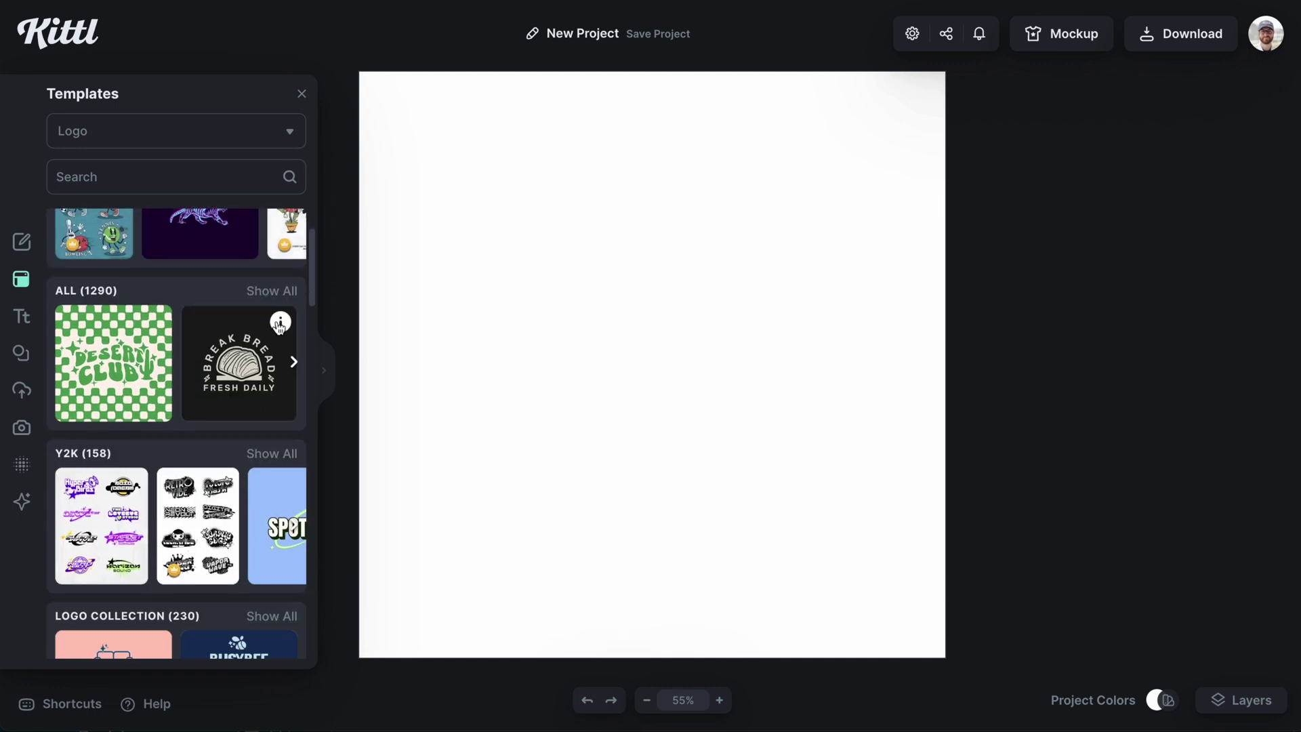
scroll(199, 349, "right", 1)
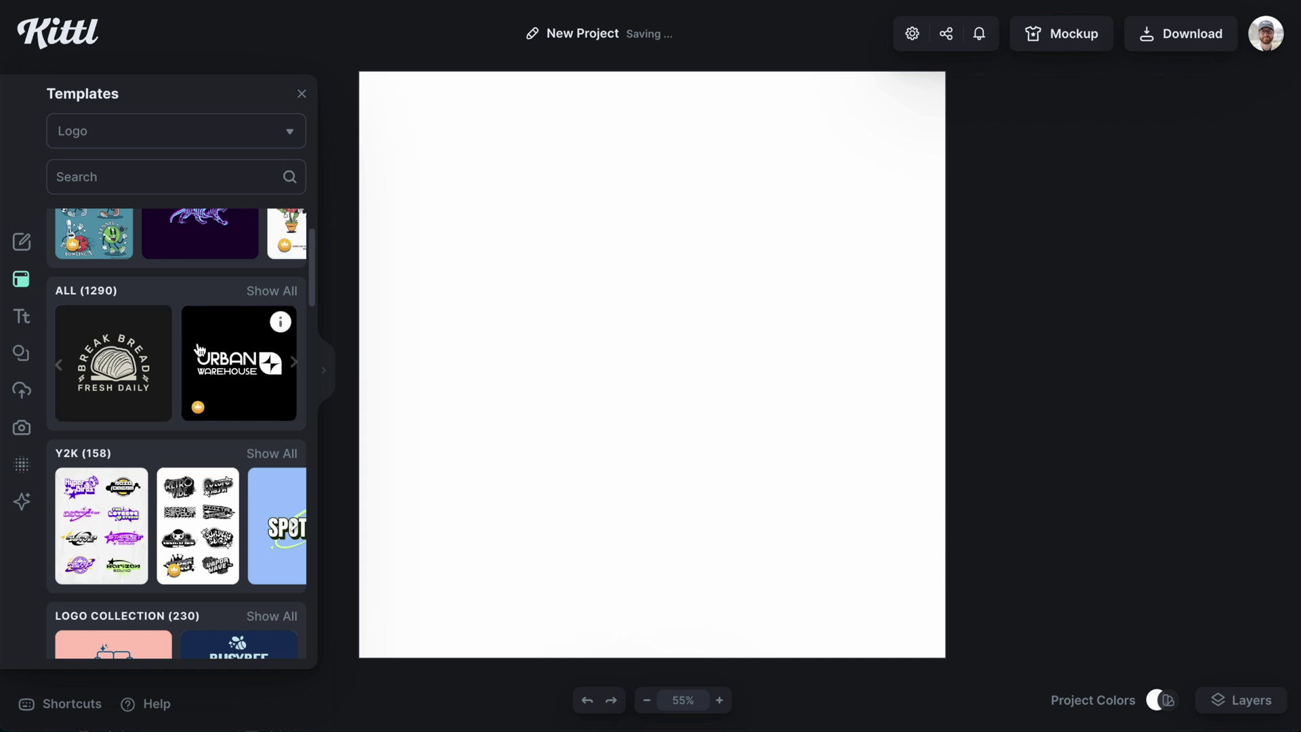
left_click(281, 324)
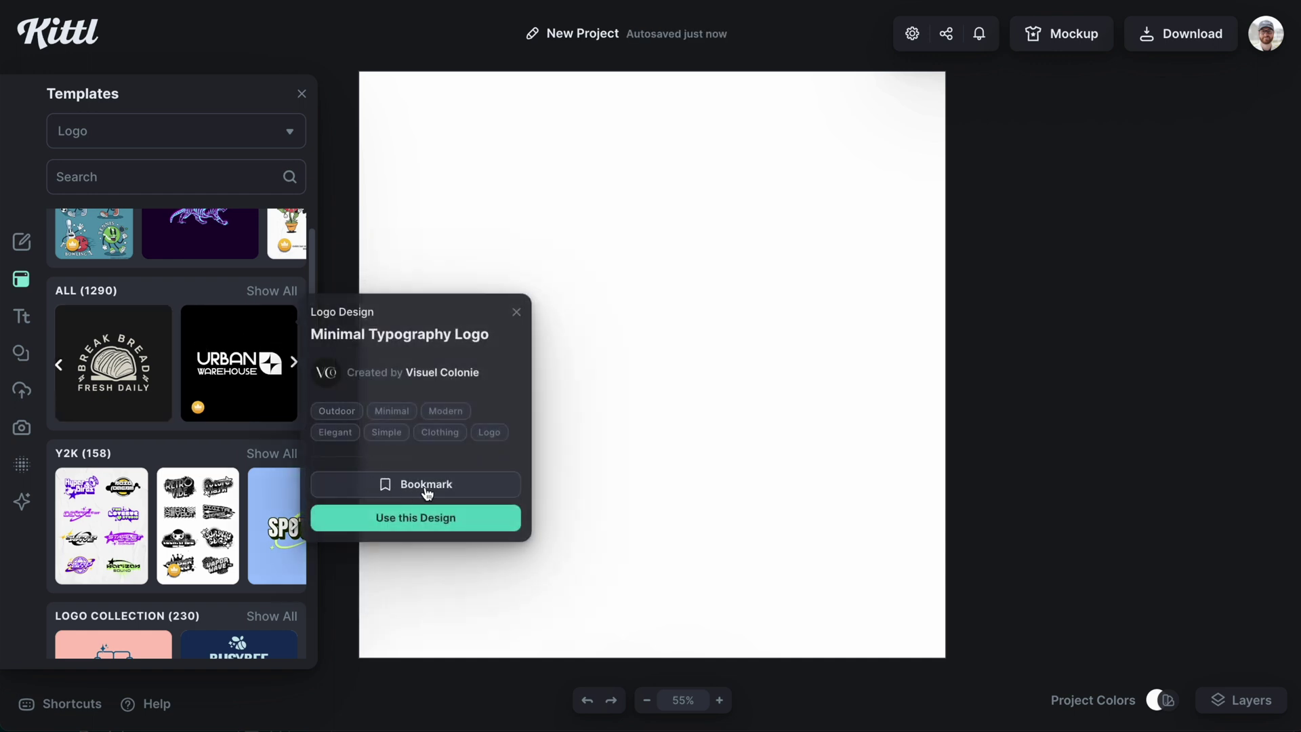
left_click(202, 283)
scroll(203, 416, "down", 4)
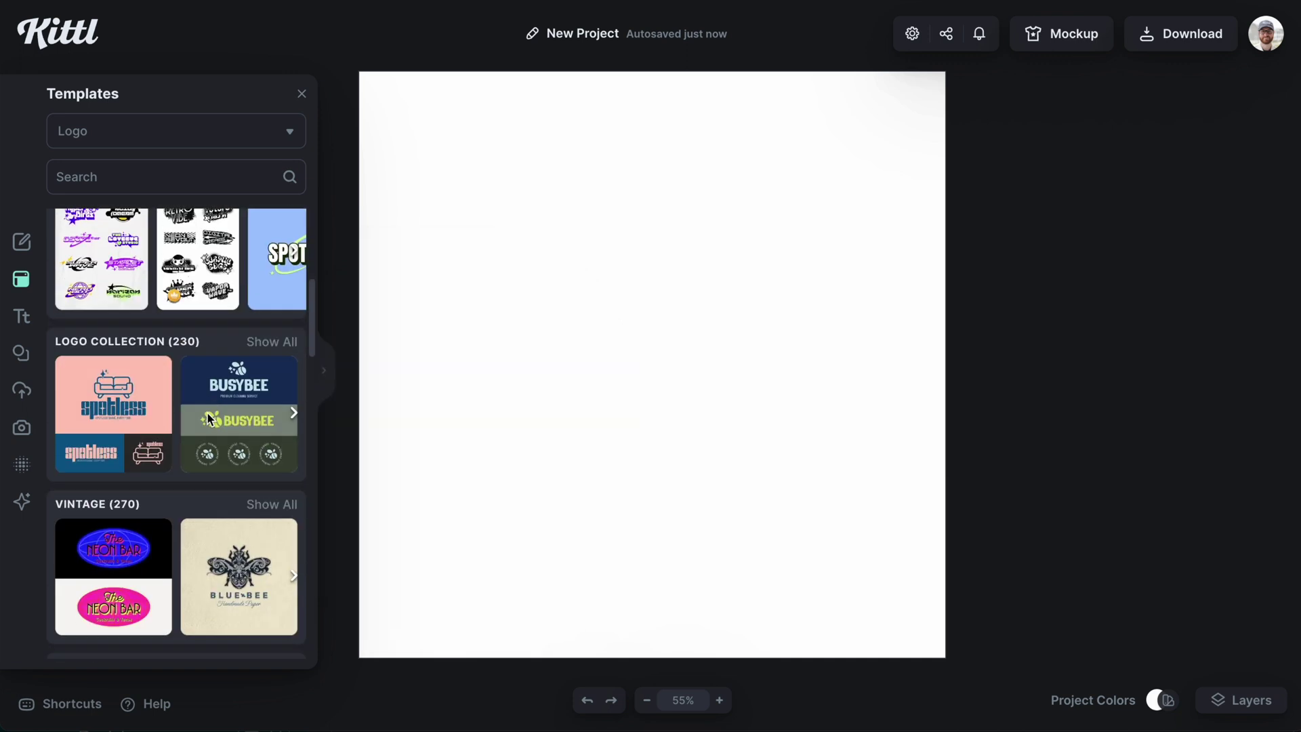
scroll(192, 318, "up", 1)
Step: Search the templates for 'retro' and scroll through the results
left_click(156, 176)
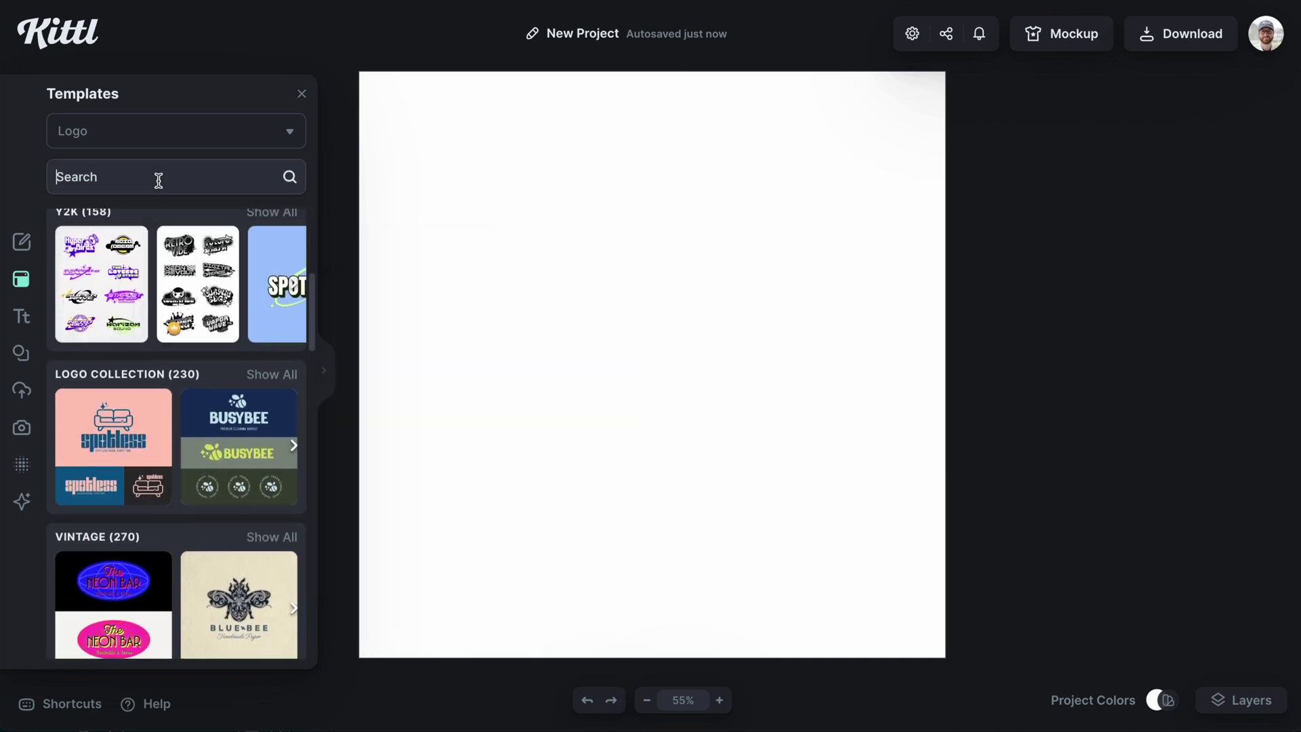
type("retro")
key("Return")
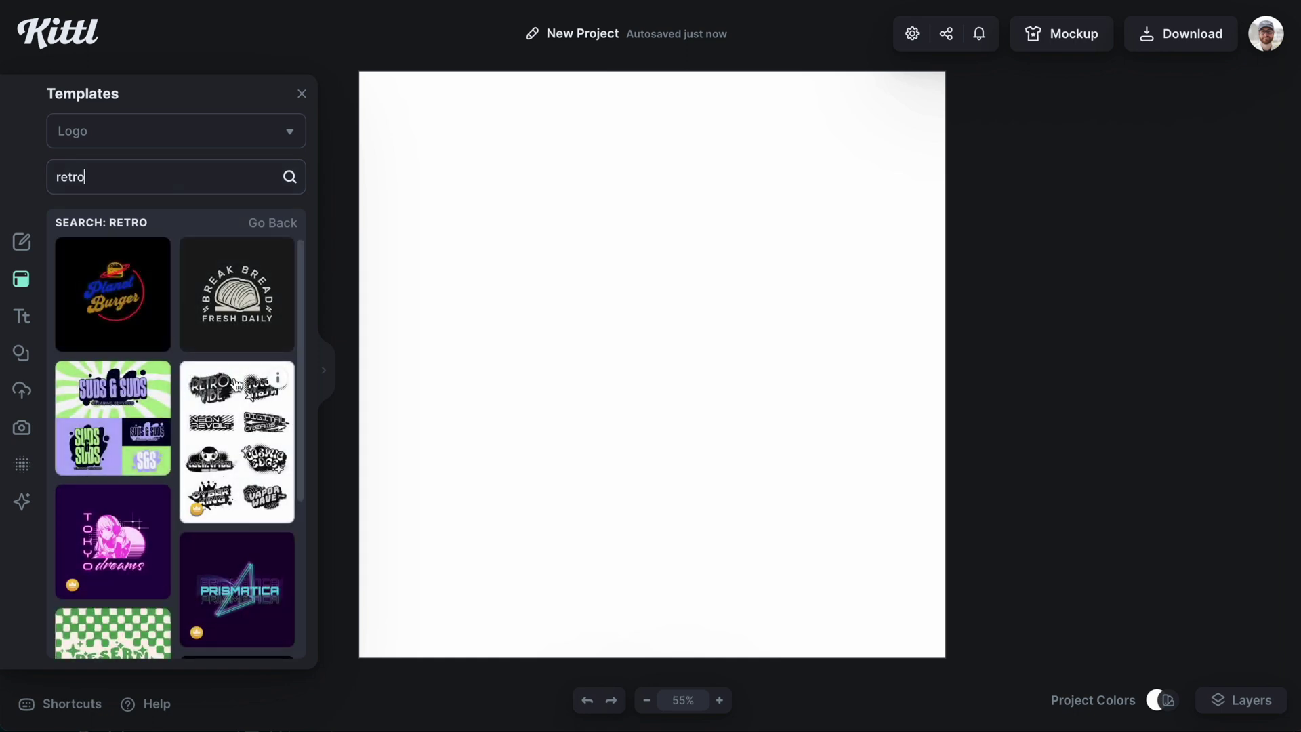
scroll(230, 365, "down", 2)
scroll(236, 386, "down", 10)
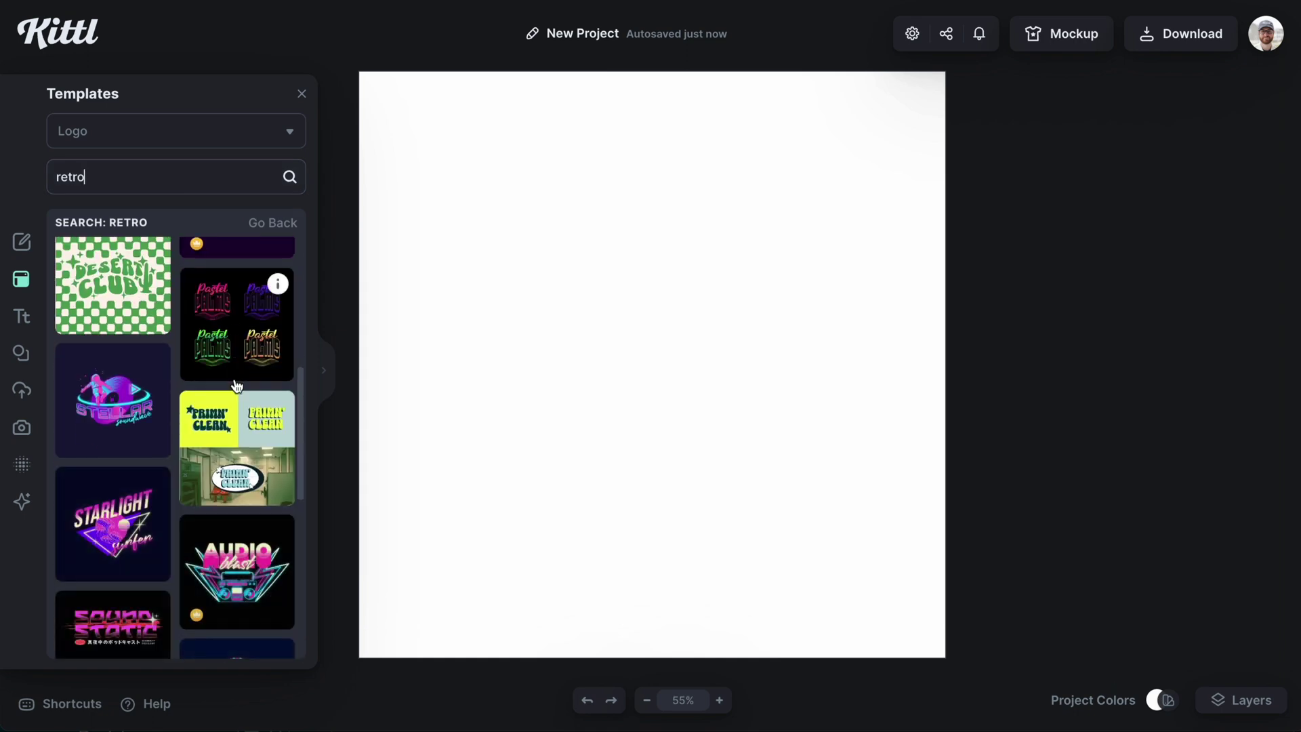
scroll(237, 386, "down", 10)
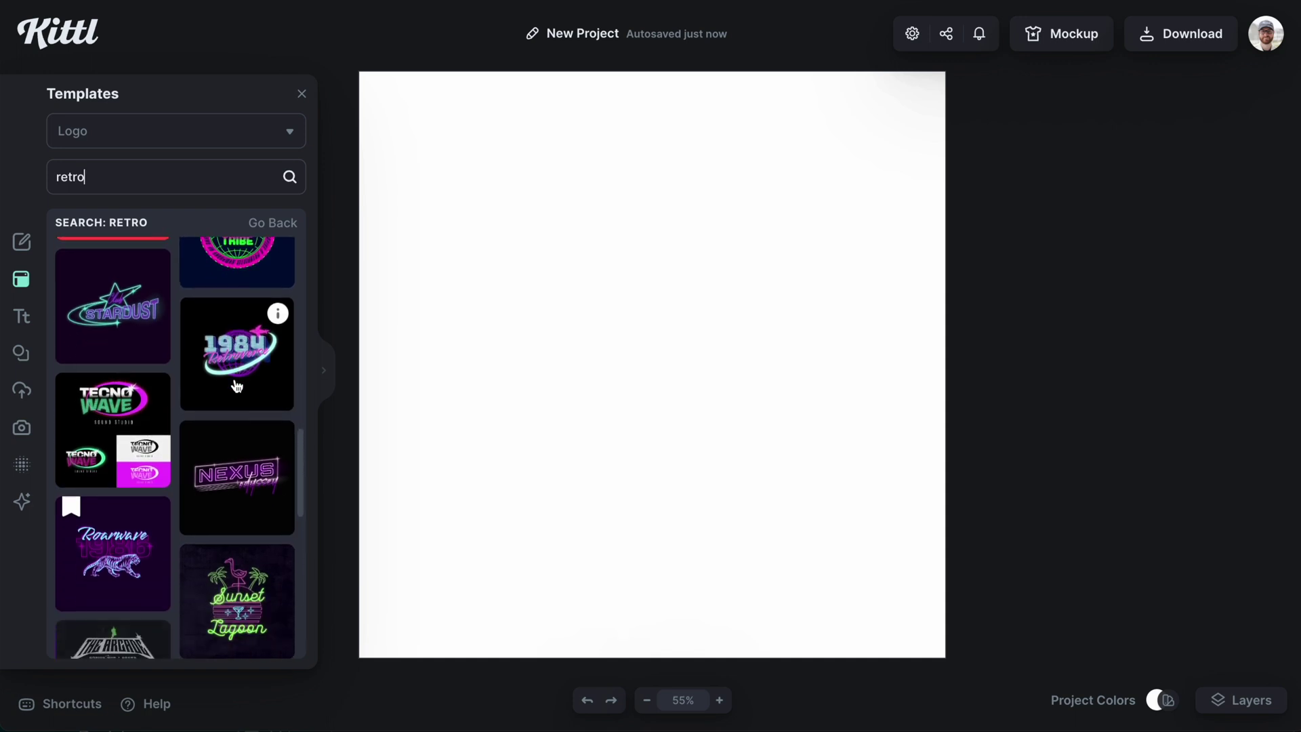
scroll(236, 385, "down", 6)
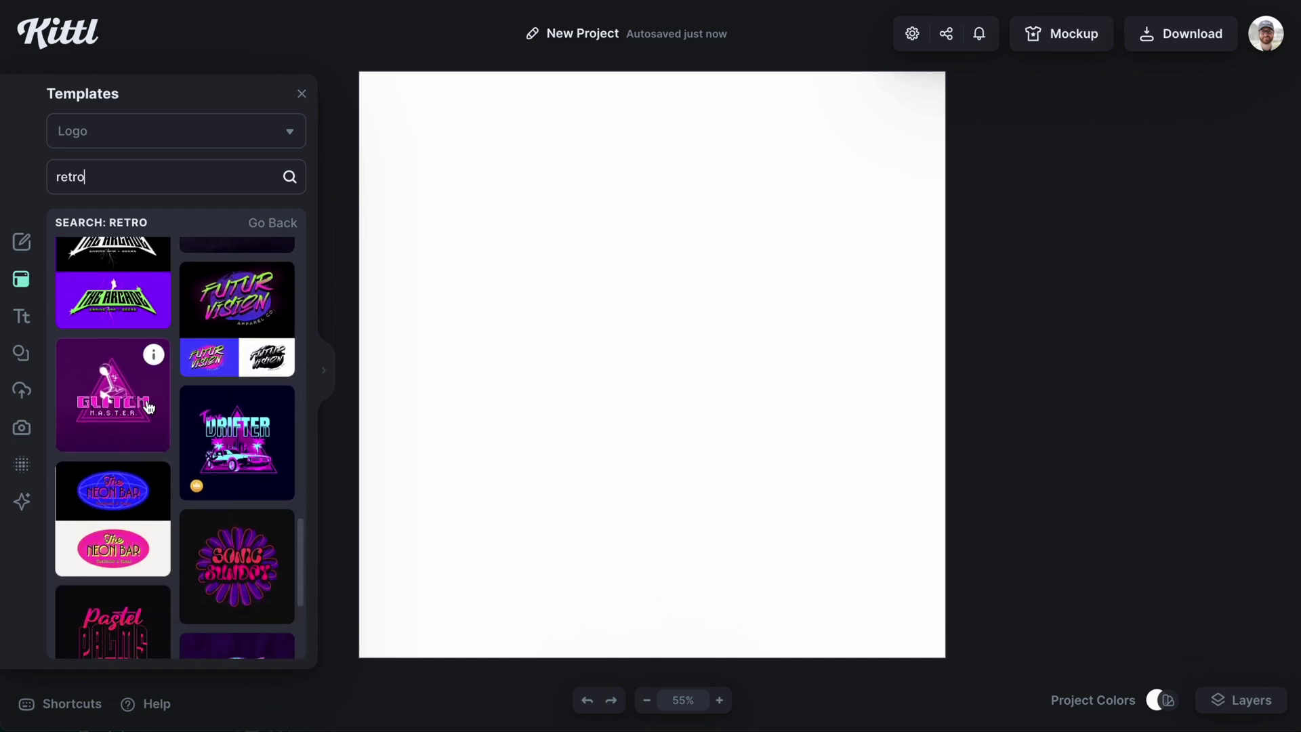
Step: Bookmark the Glitch Master Vaporwave template
left_click(155, 357)
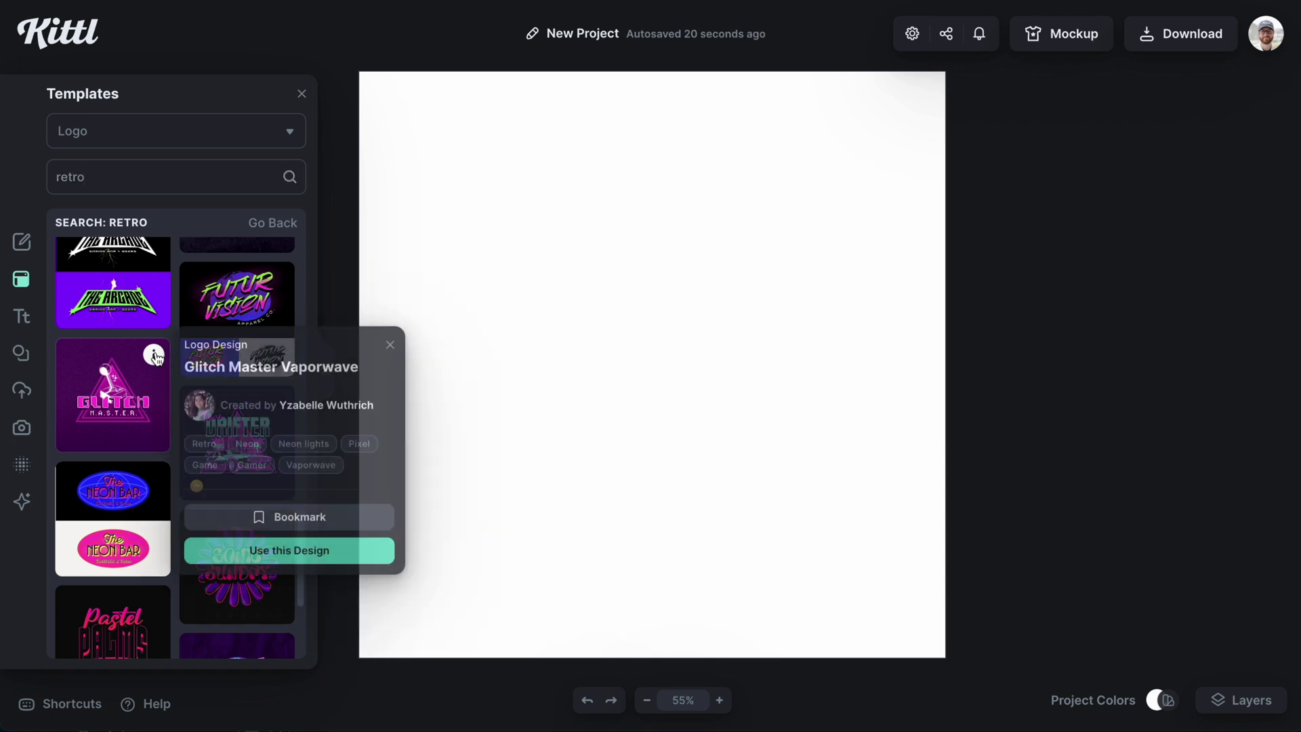
left_click(272, 519)
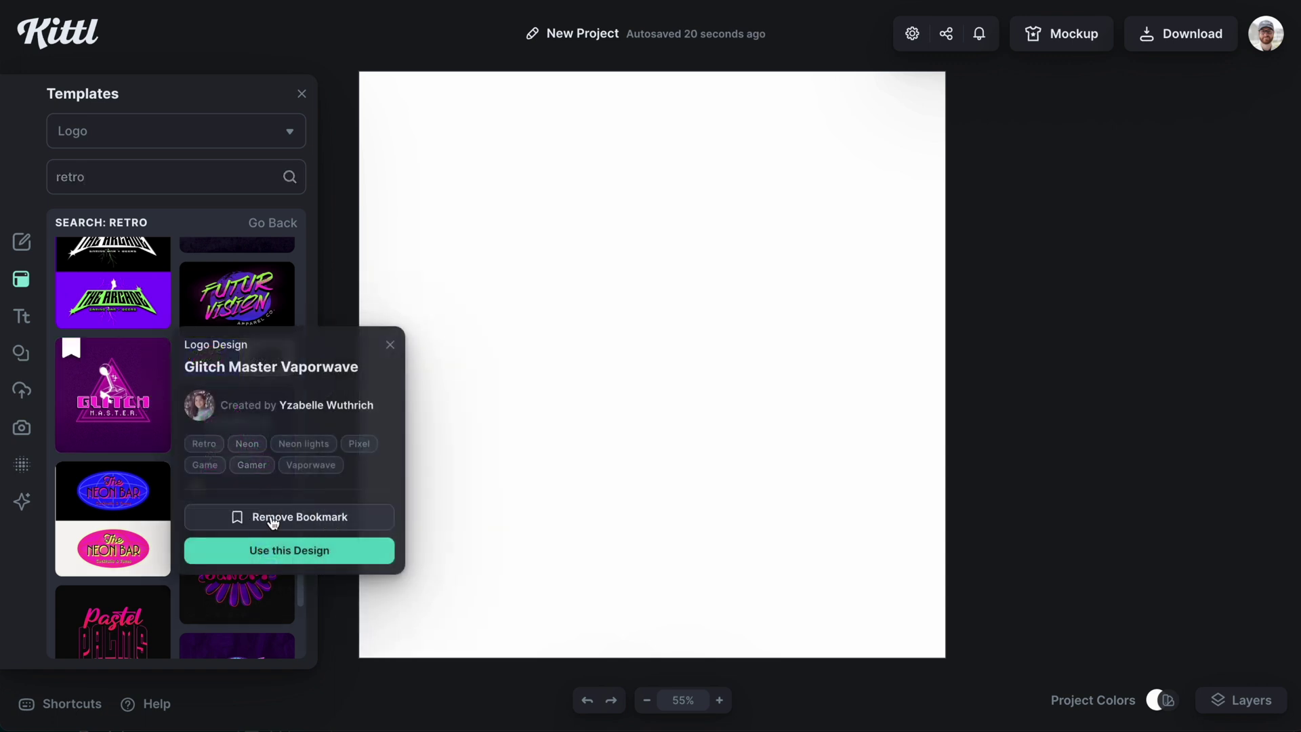
left_click(390, 345)
scroll(393, 344, "up", 3)
scroll(395, 344, "down", 3)
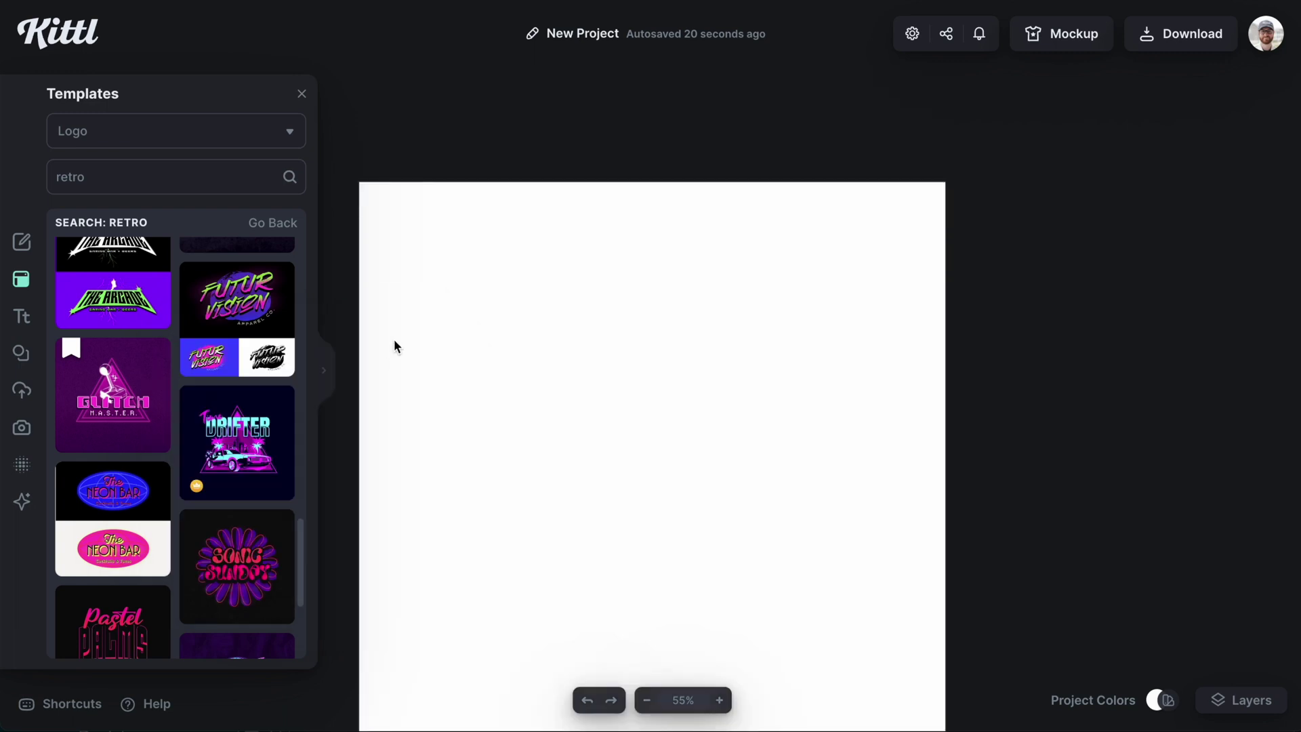
Step: Clear the retro search and load the bookmarked Roarwave 1986 template onto the canvas
scroll(205, 373, "up", 15)
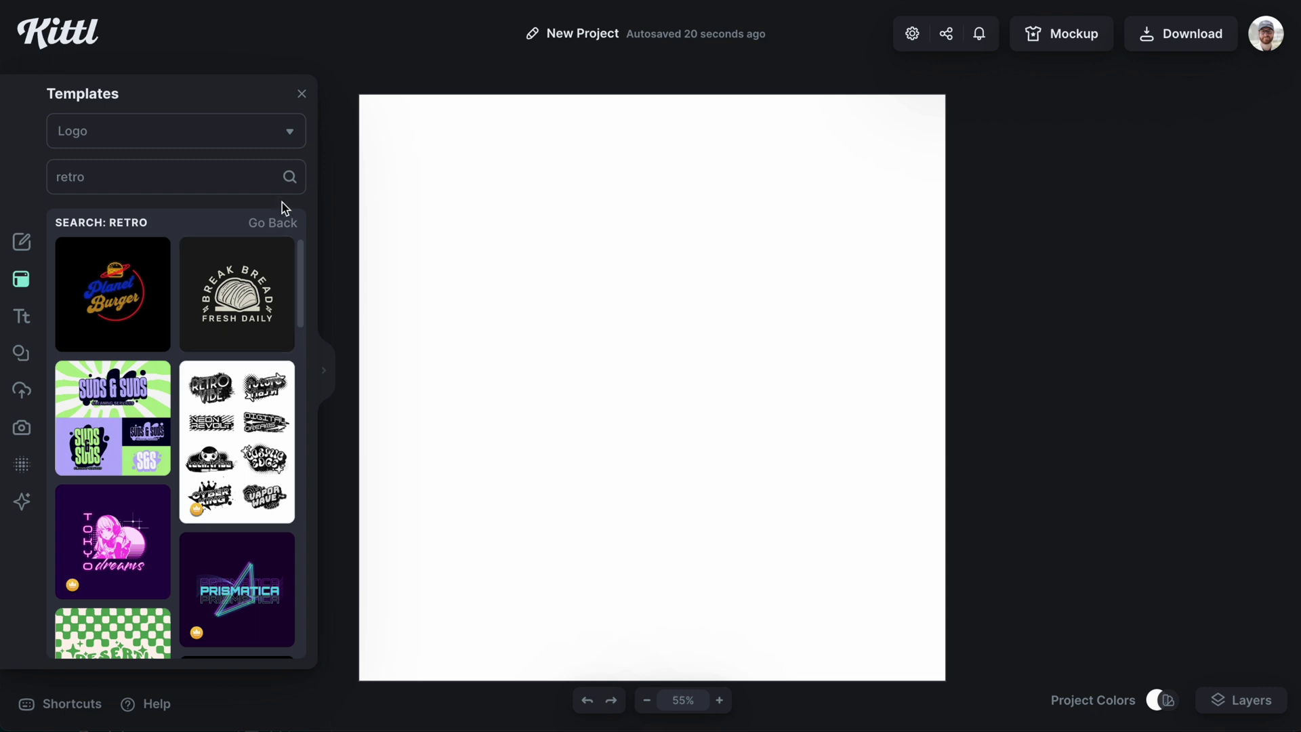
left_click(276, 225)
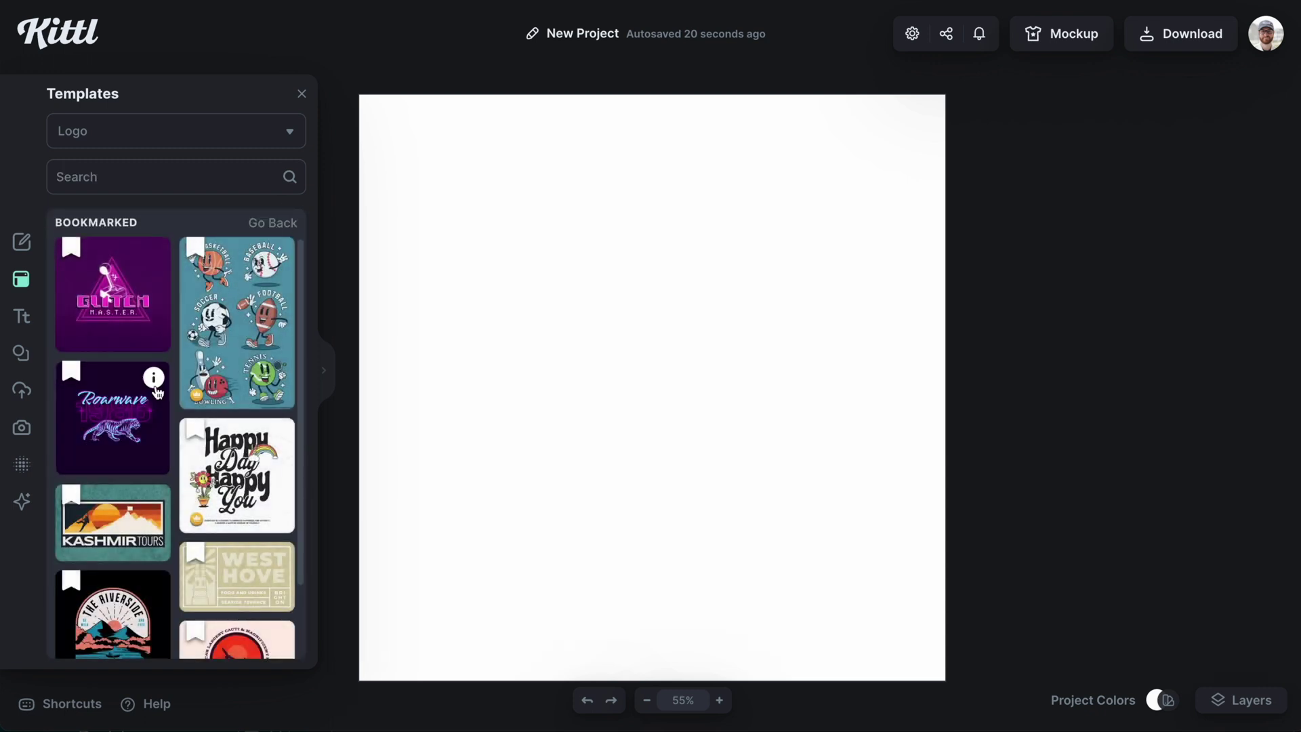
left_click(128, 423)
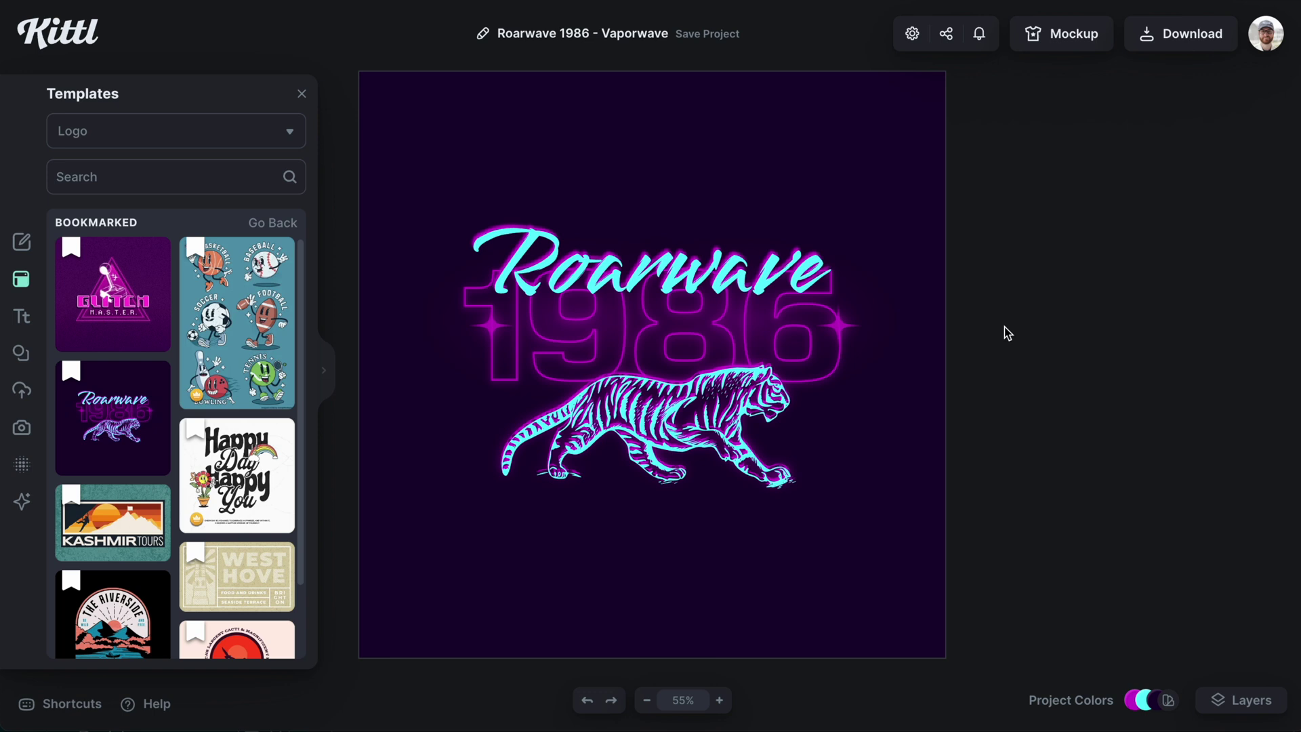
Step: Leave the editor for the account Profile page via the avatar menu
left_click(1261, 38)
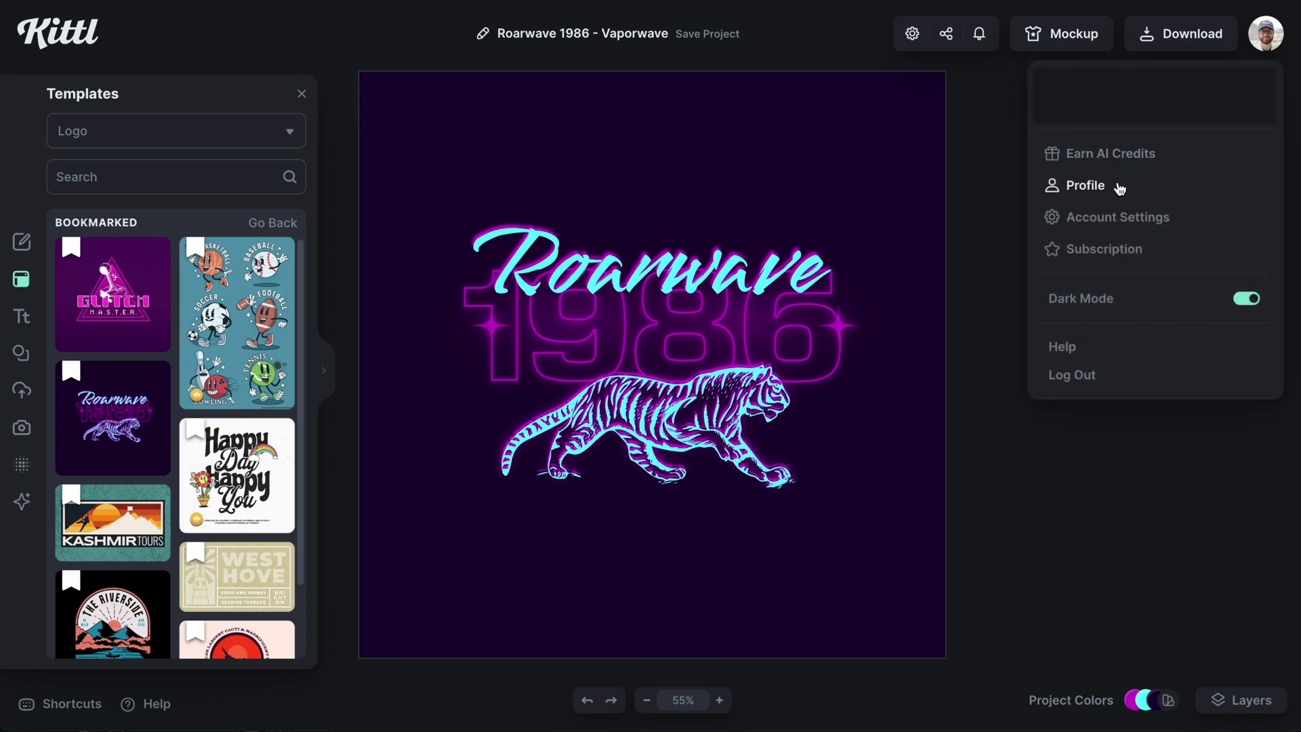
left_click(1090, 191)
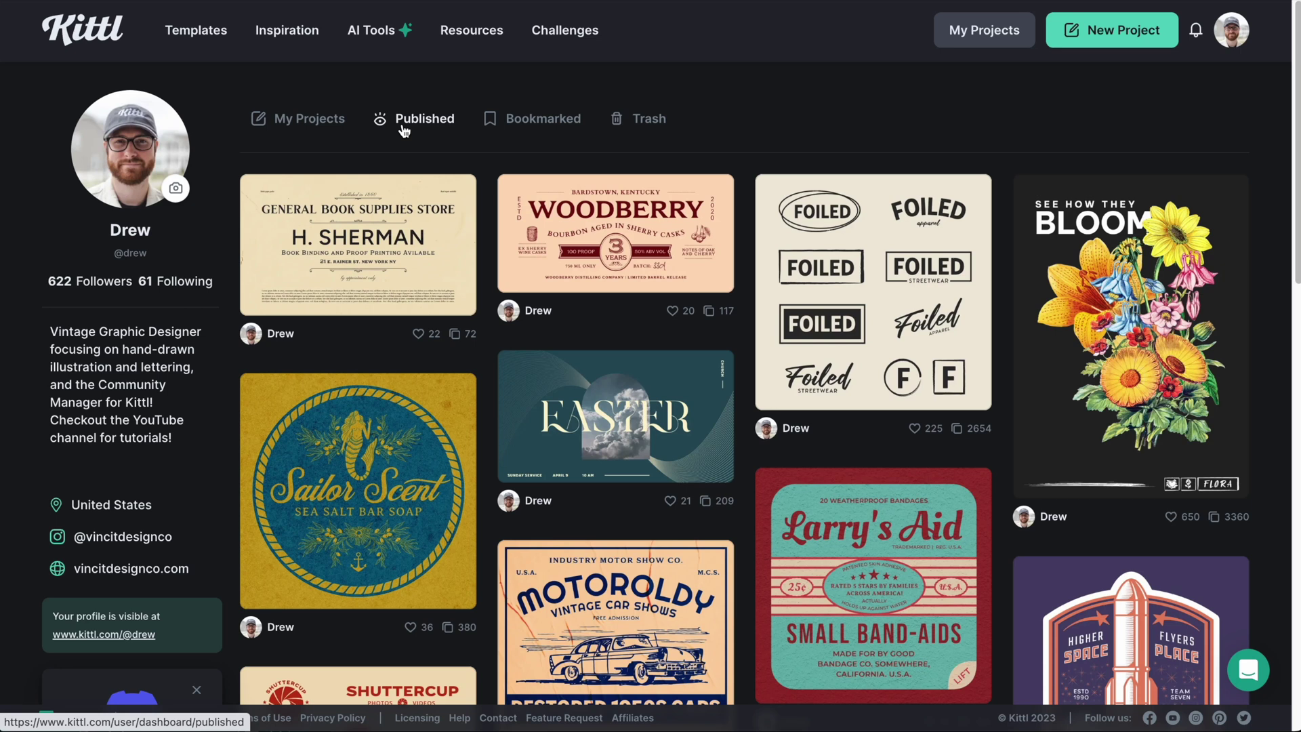
Step: Open the profile's Bookmarked tab and scroll through the saved templates
left_click(532, 121)
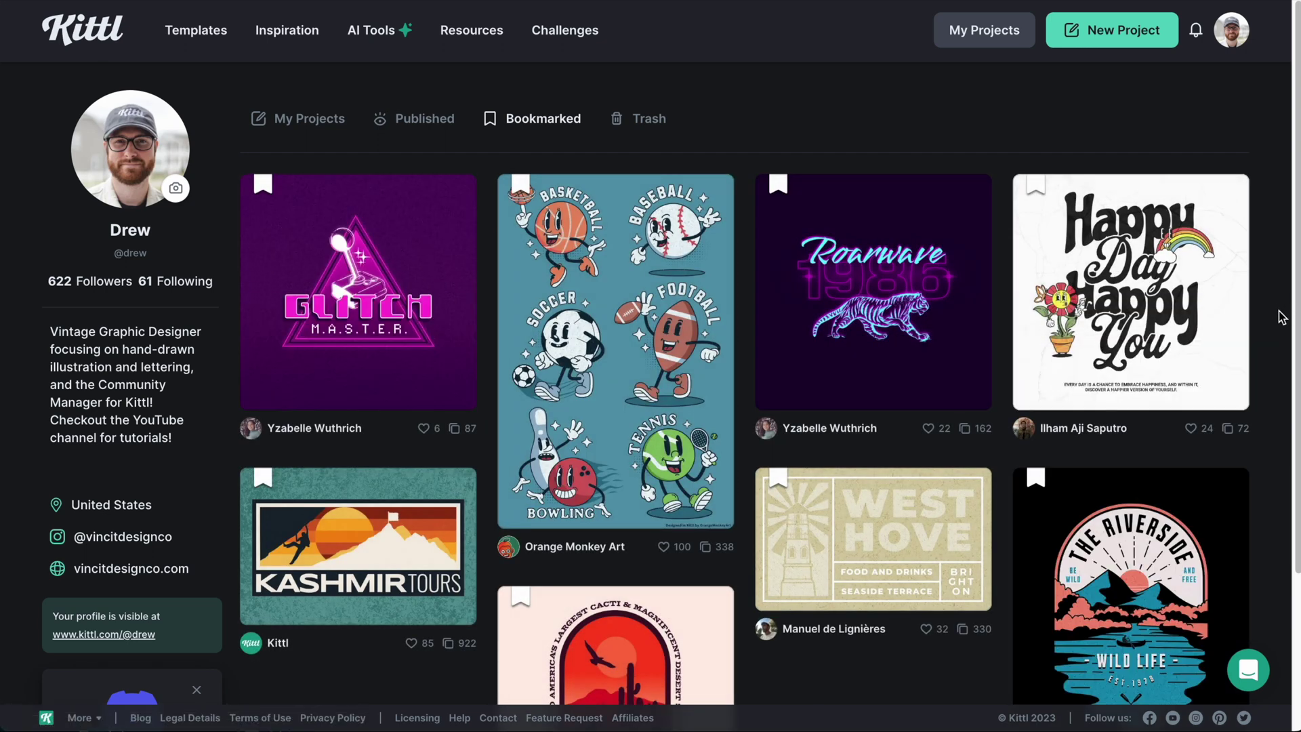
scroll(1280, 317, "down", 2)
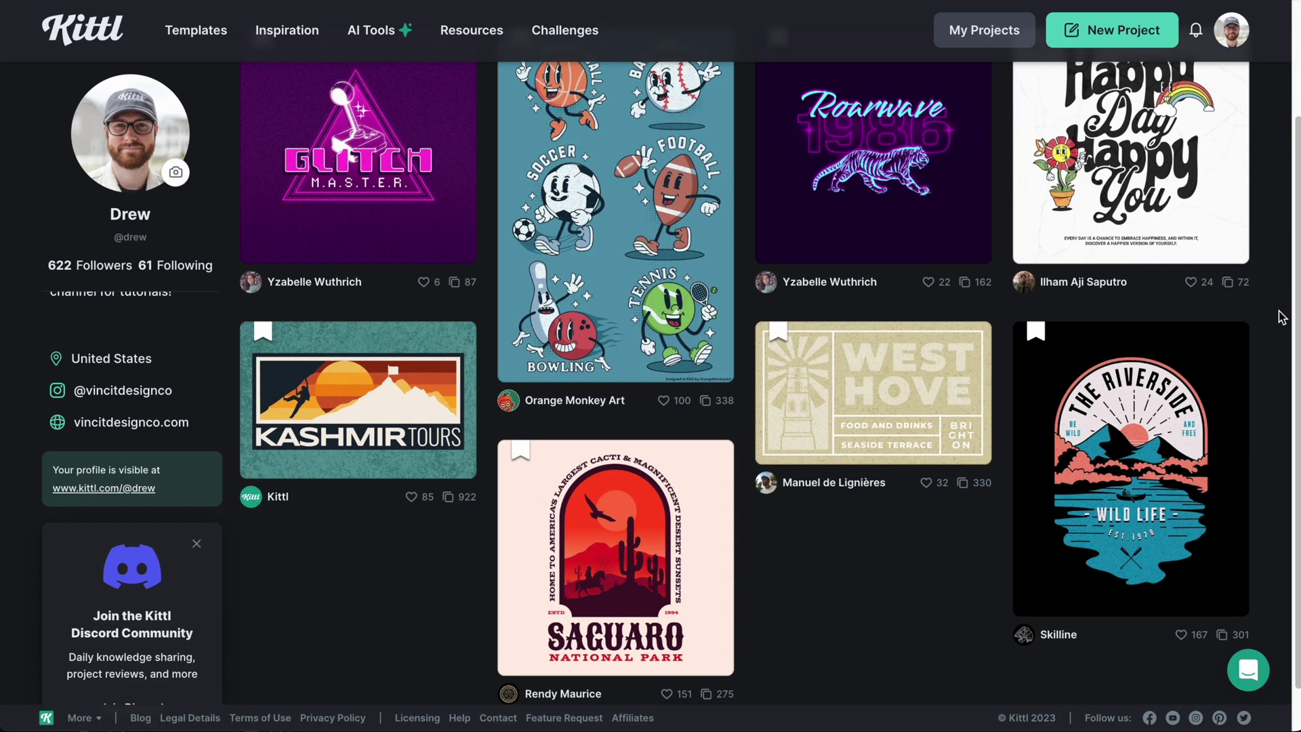
scroll(1280, 317, "down", 1)
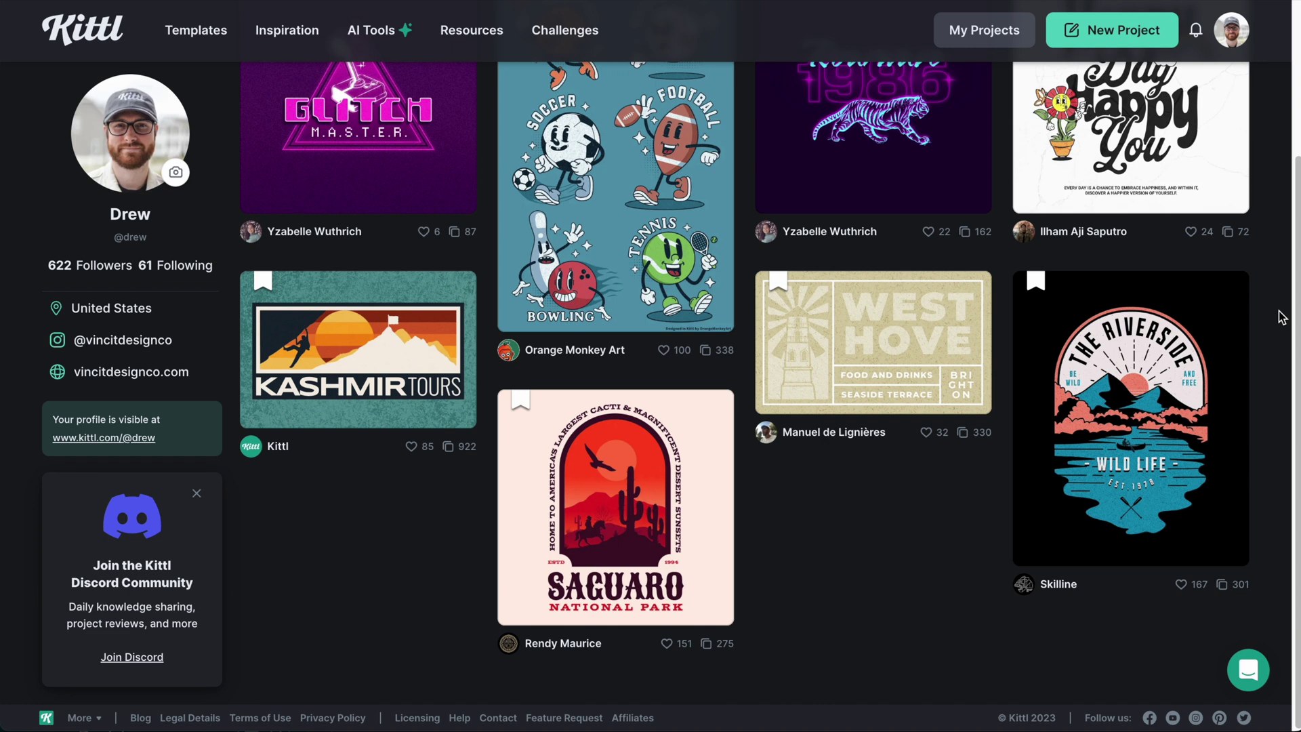
scroll(1281, 317, "up", 3)
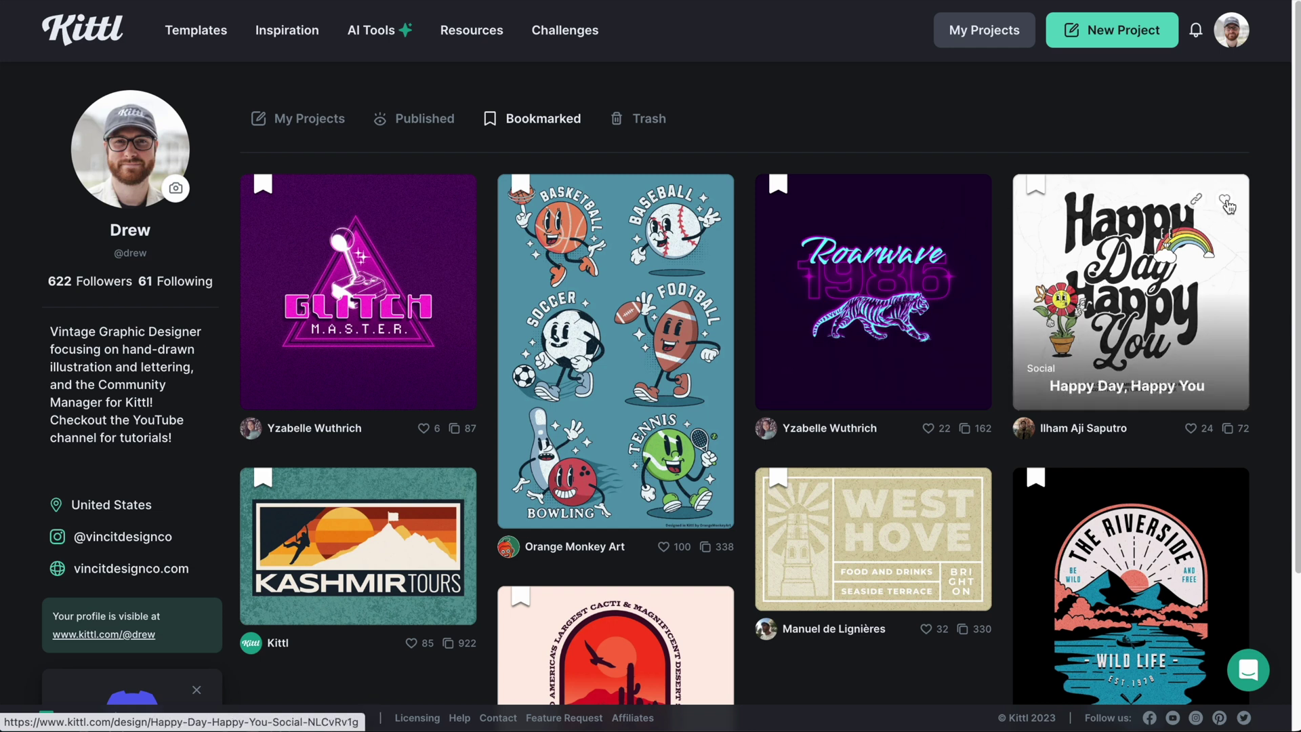
Step: Open the Happy Day, Happy You design and start editing it
left_click(1129, 280)
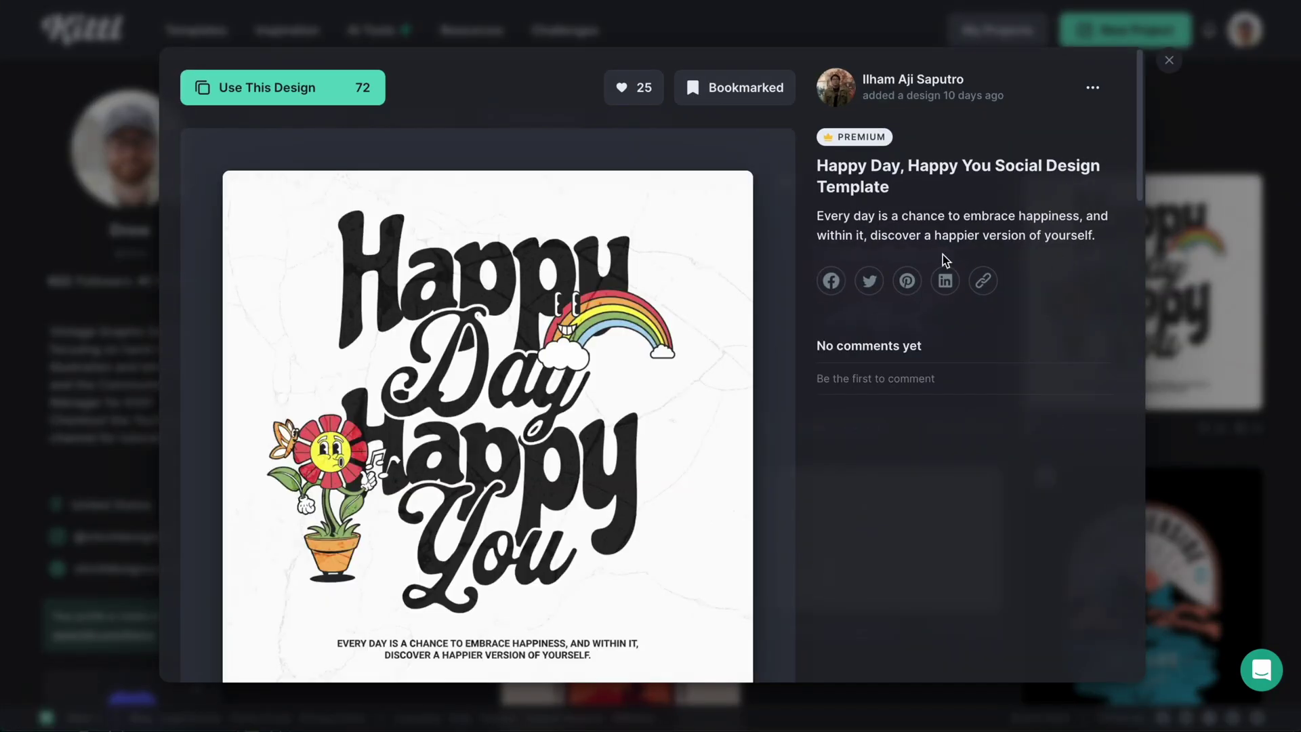
scroll(605, 293, "down", 2)
scroll(484, 194, "up", 1)
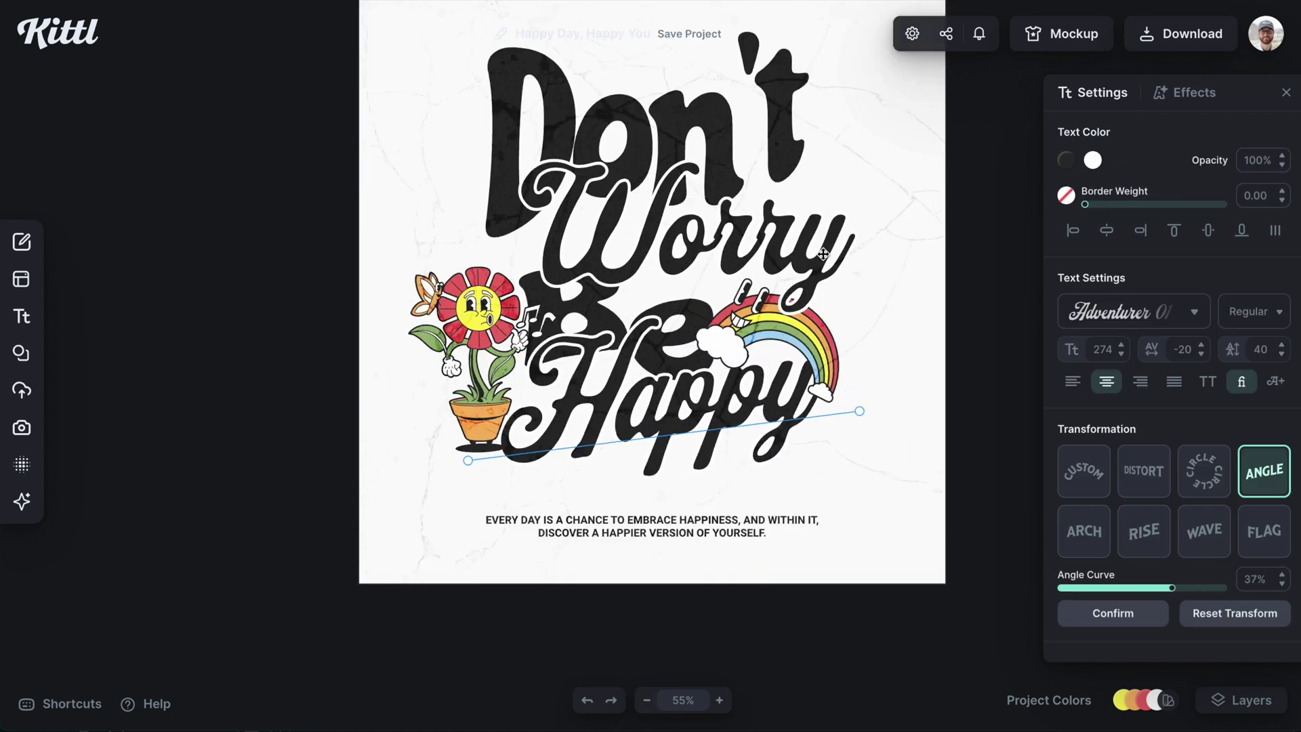
left_click(116, 322)
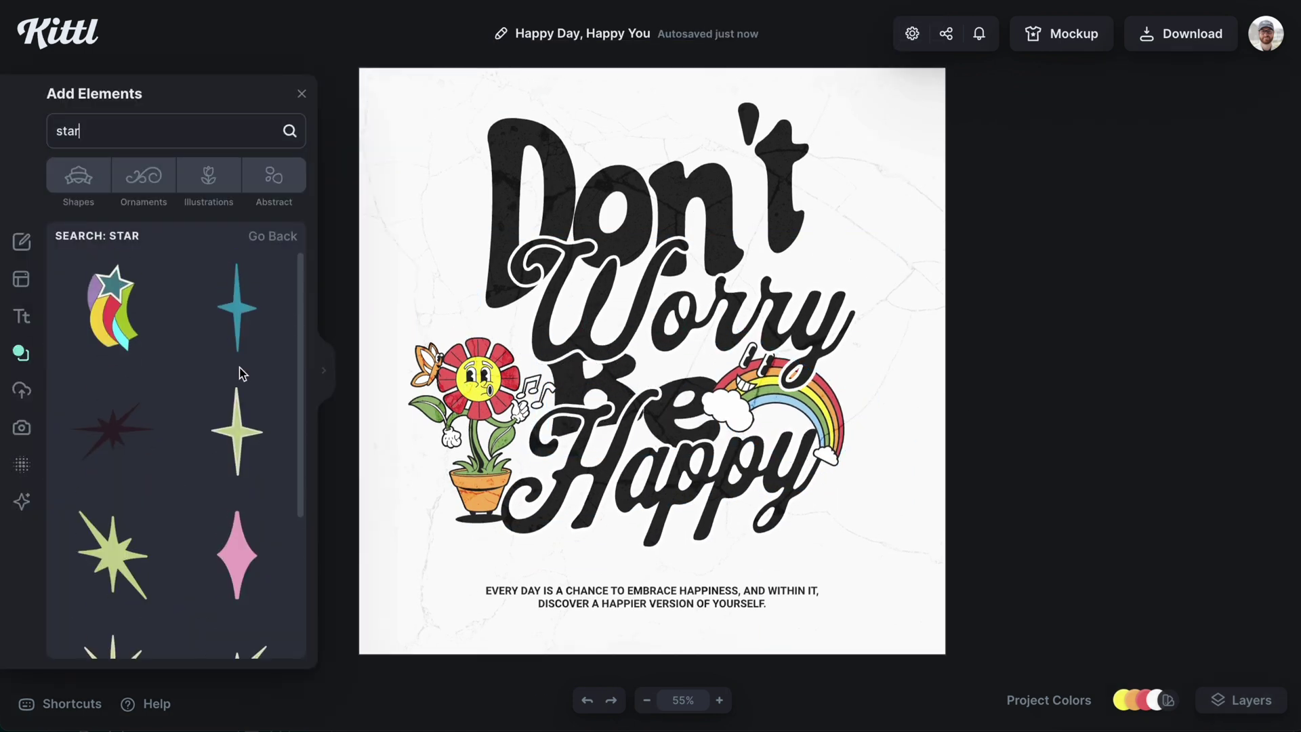
Step: Add a star element, save the Don't Worry Be Happy project, and preview it on a T-shirt mockup
scroll(239, 367, "down", 5)
scroll(239, 367, "down", 3)
left_click(108, 406)
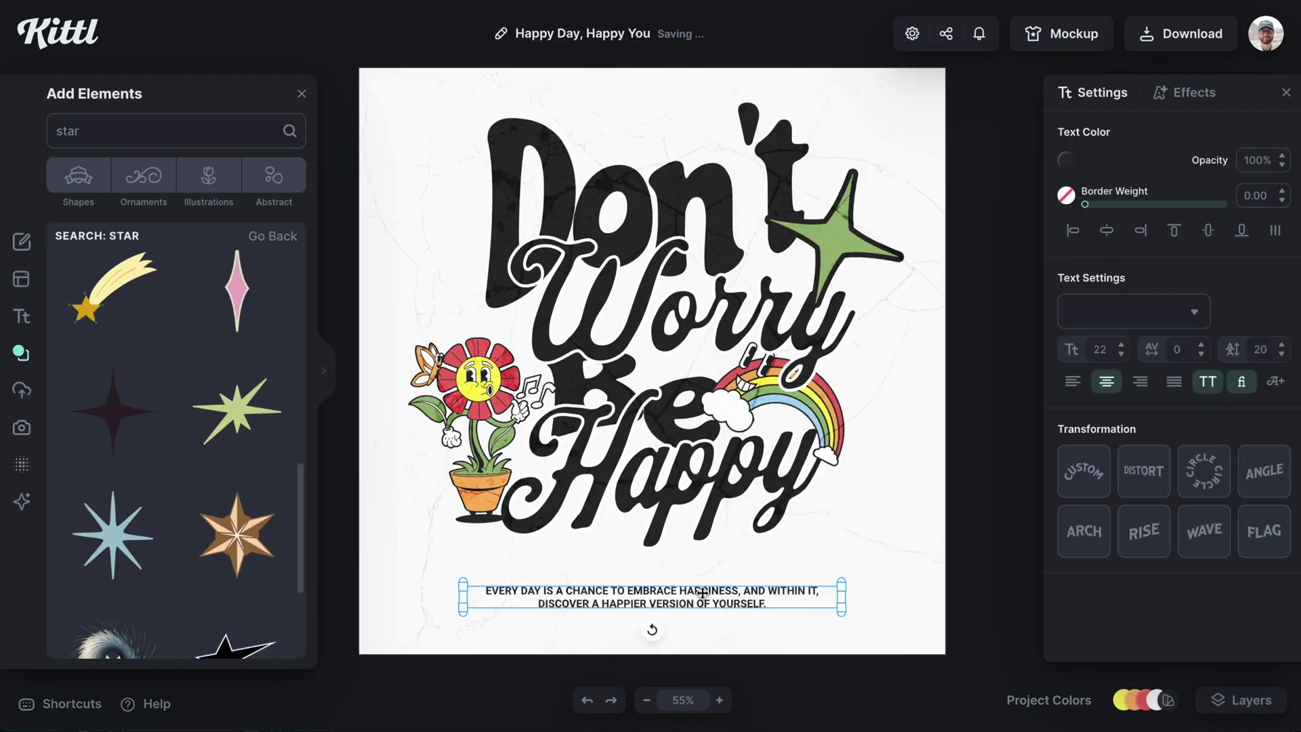
left_click_drag(877, 197, 824, 262)
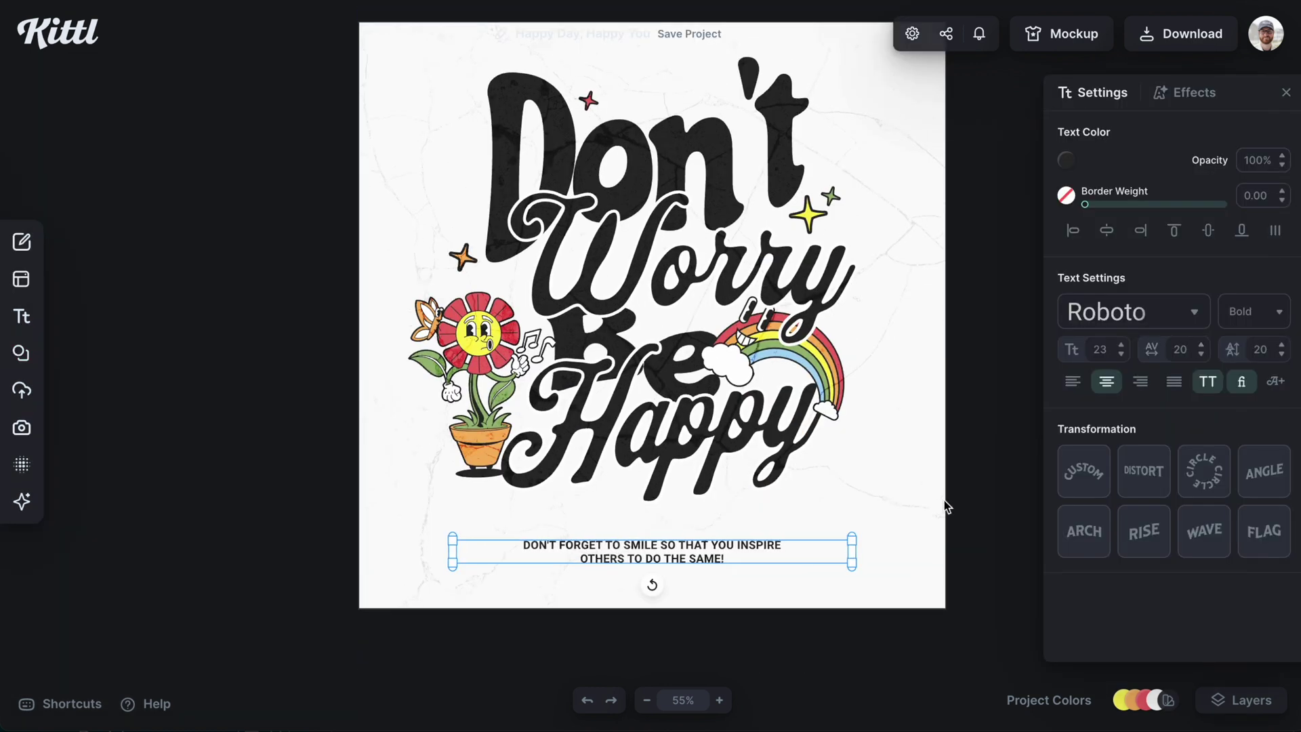
left_click(678, 35)
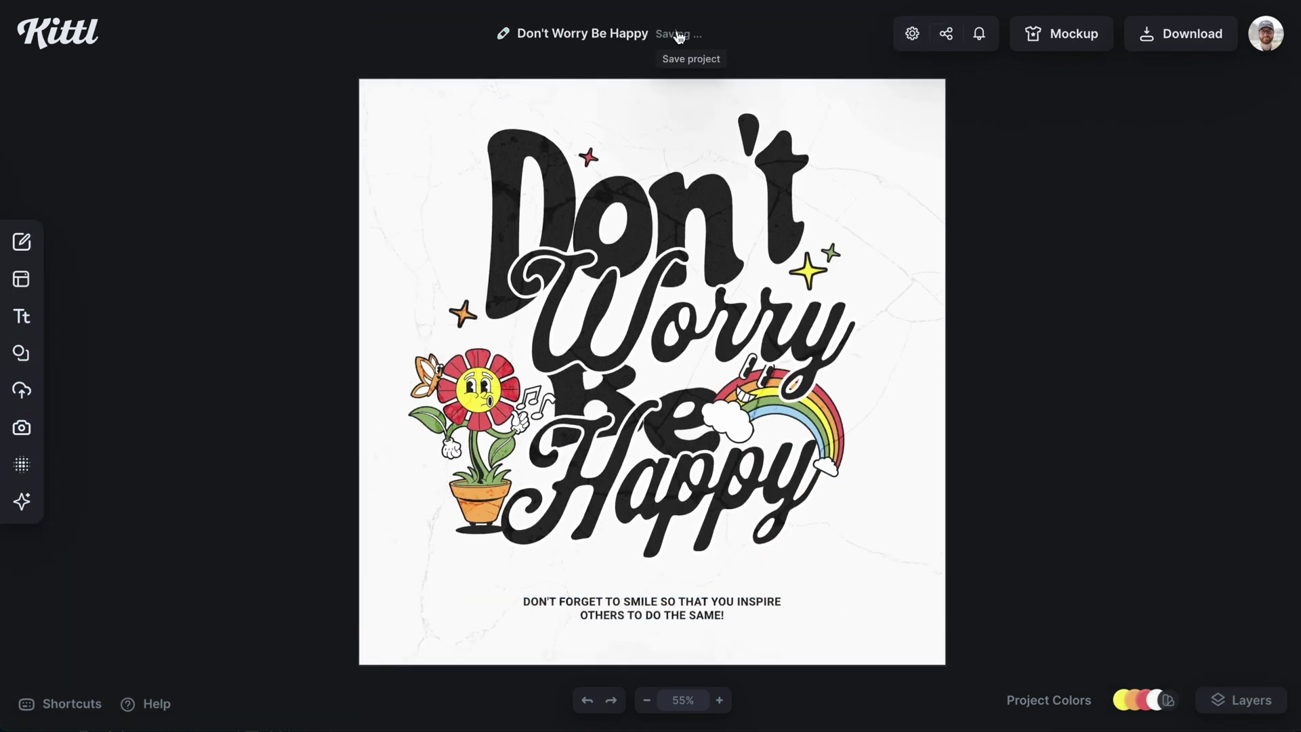
left_click(1084, 37)
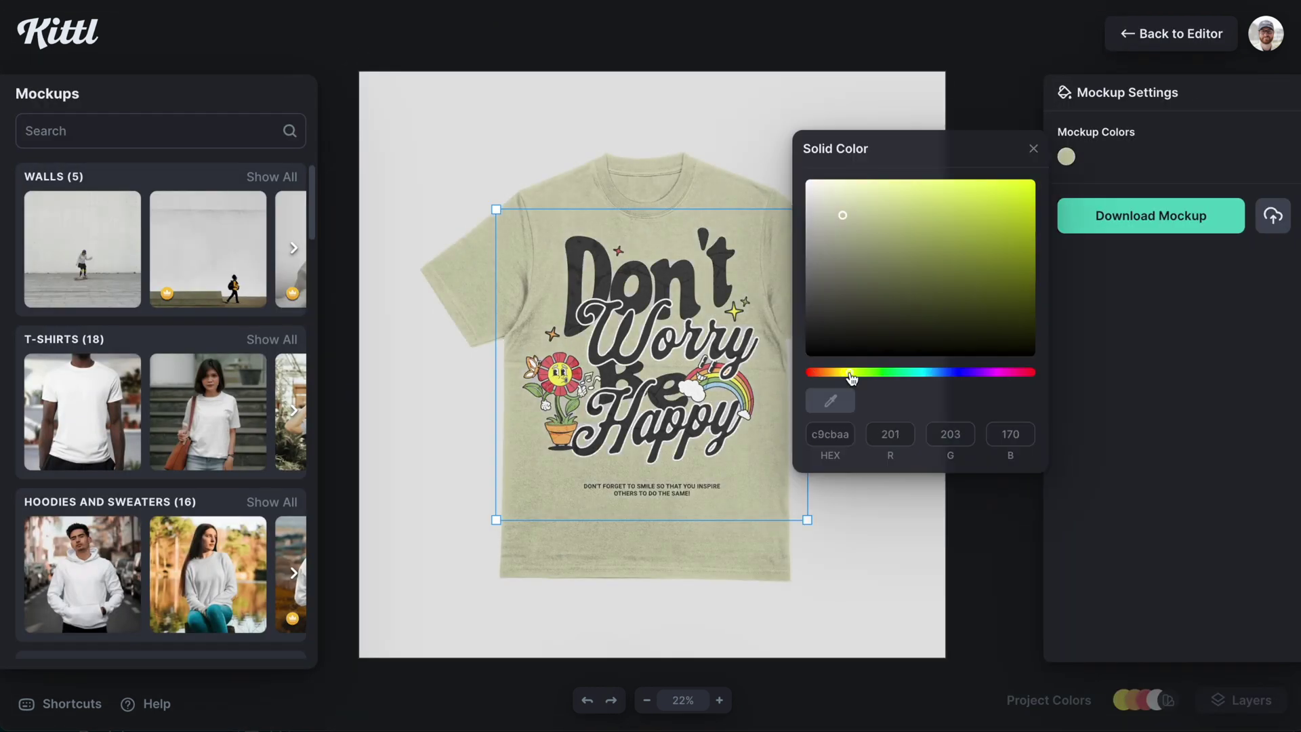
Step: Change the mockup T-shirt colour to light green
left_click(952, 427)
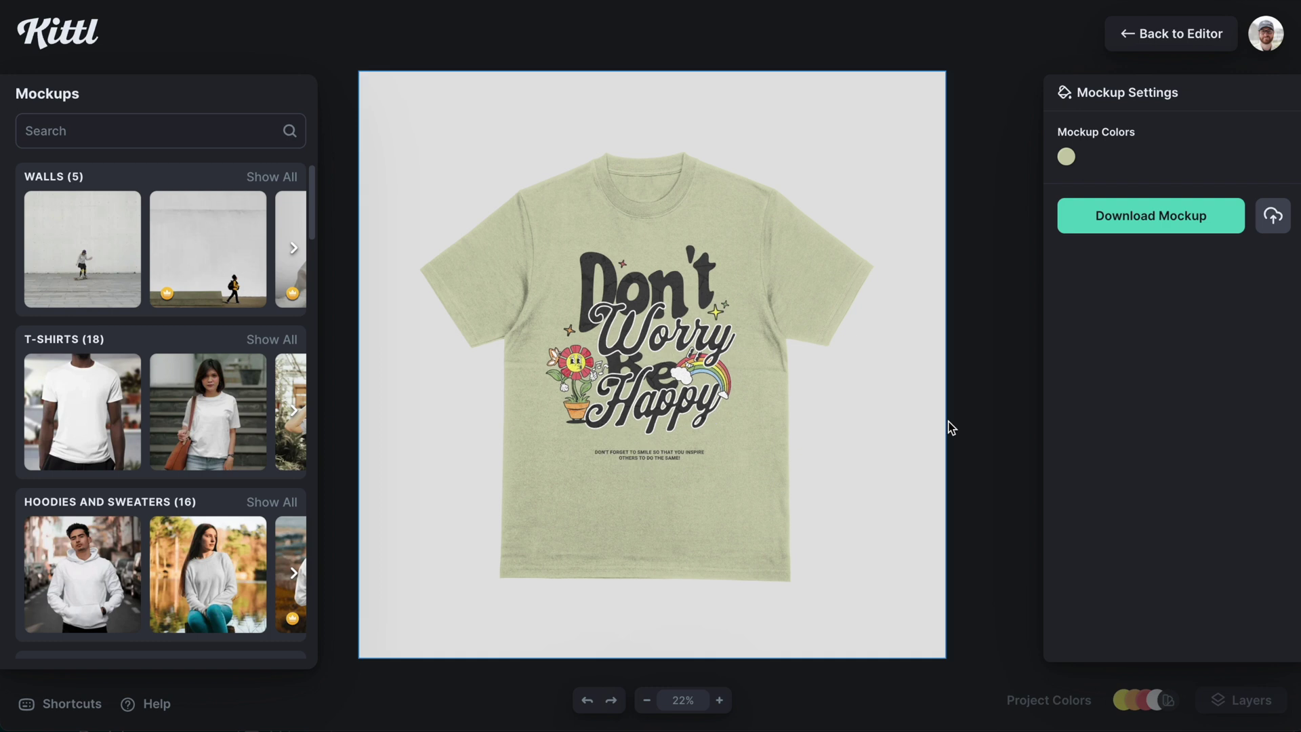